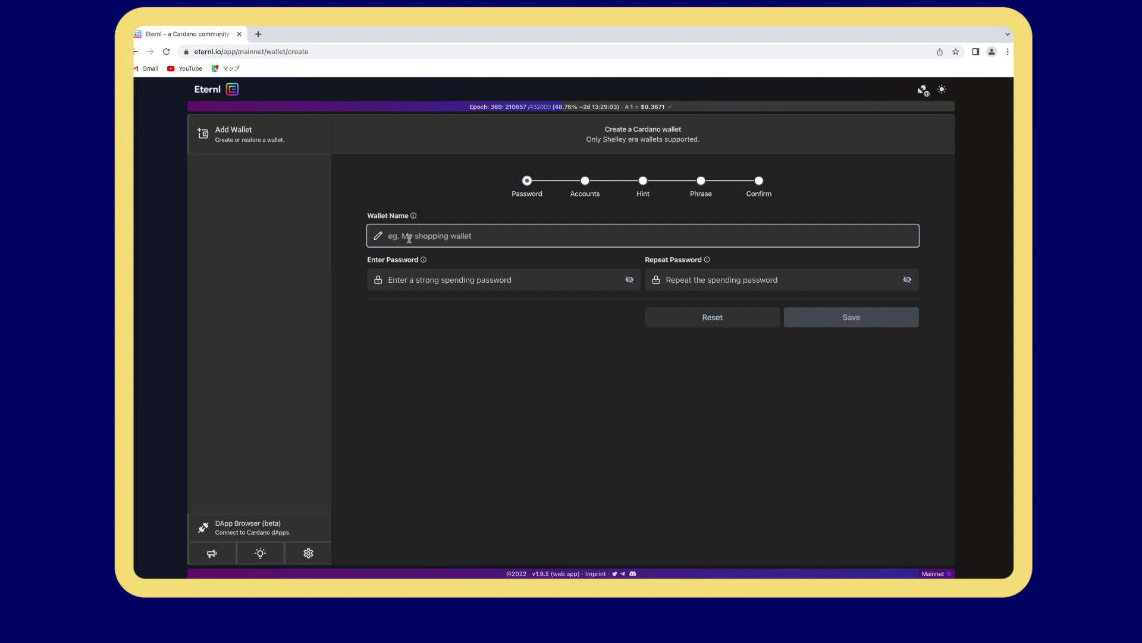
Step: Name the wallet 'test', enter a matching spending password twice, and save
type("test")
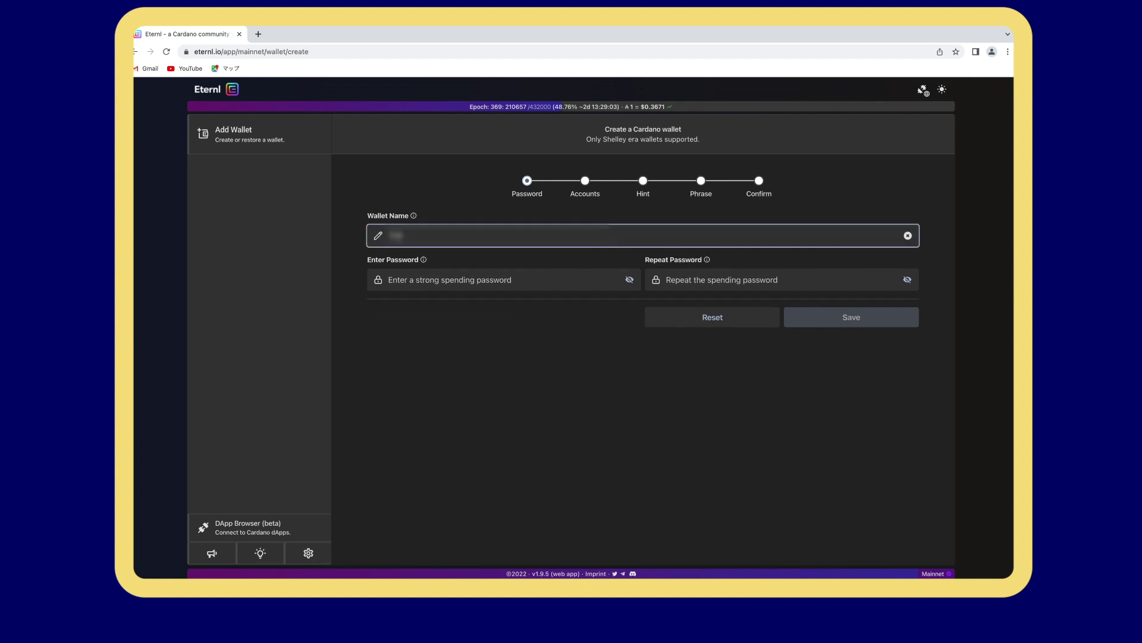
left_click(396, 282)
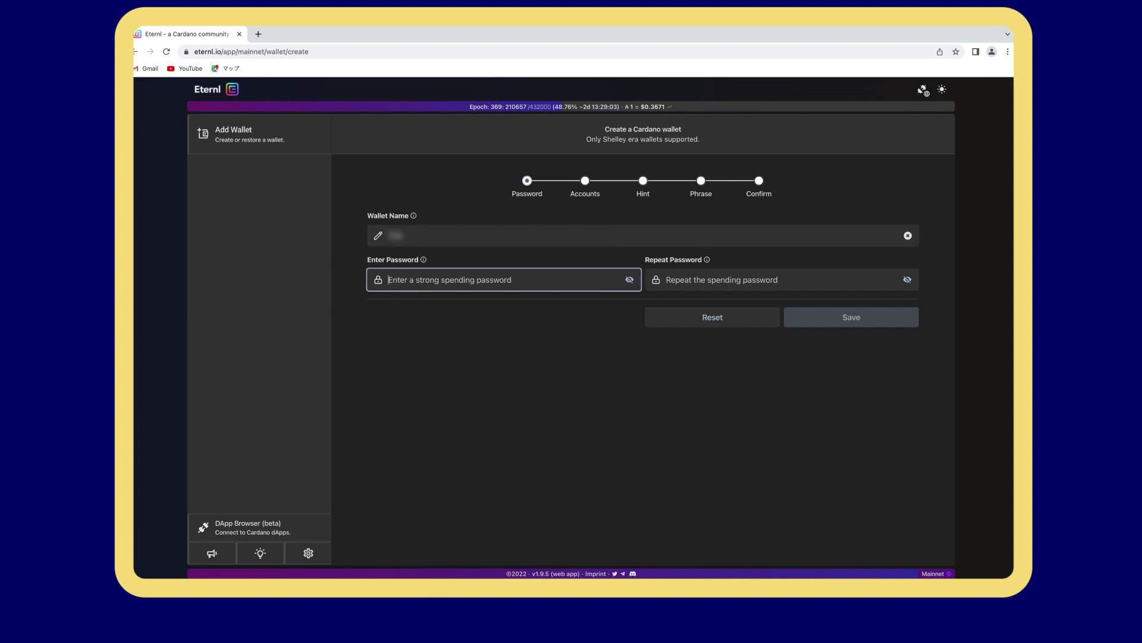
type("•••")
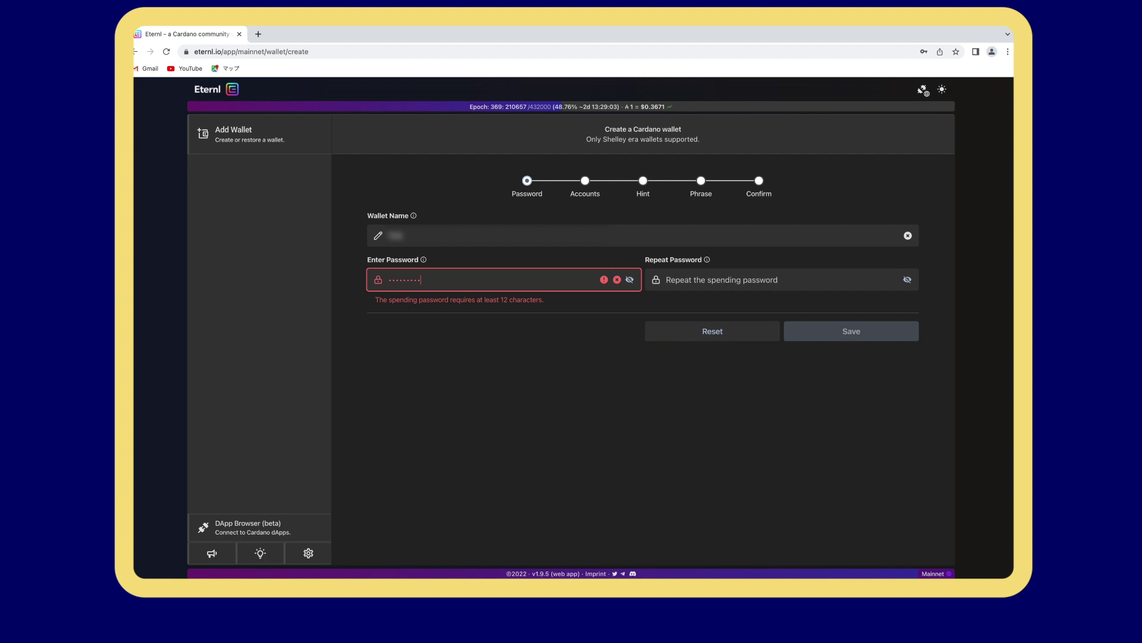
type("•••••••••••••")
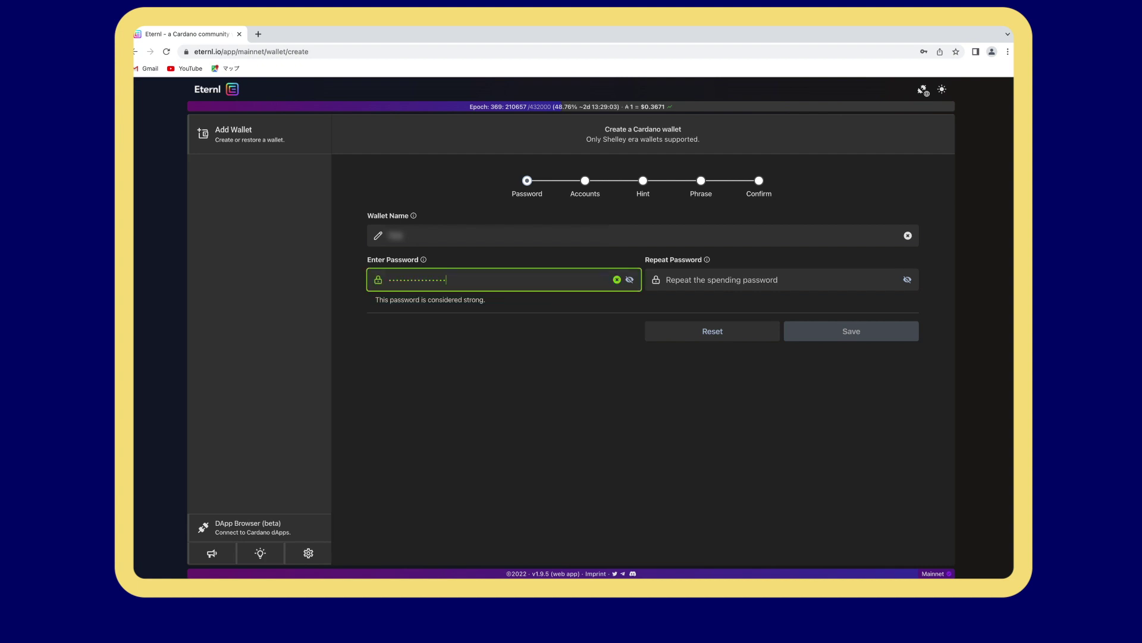
left_click(675, 279)
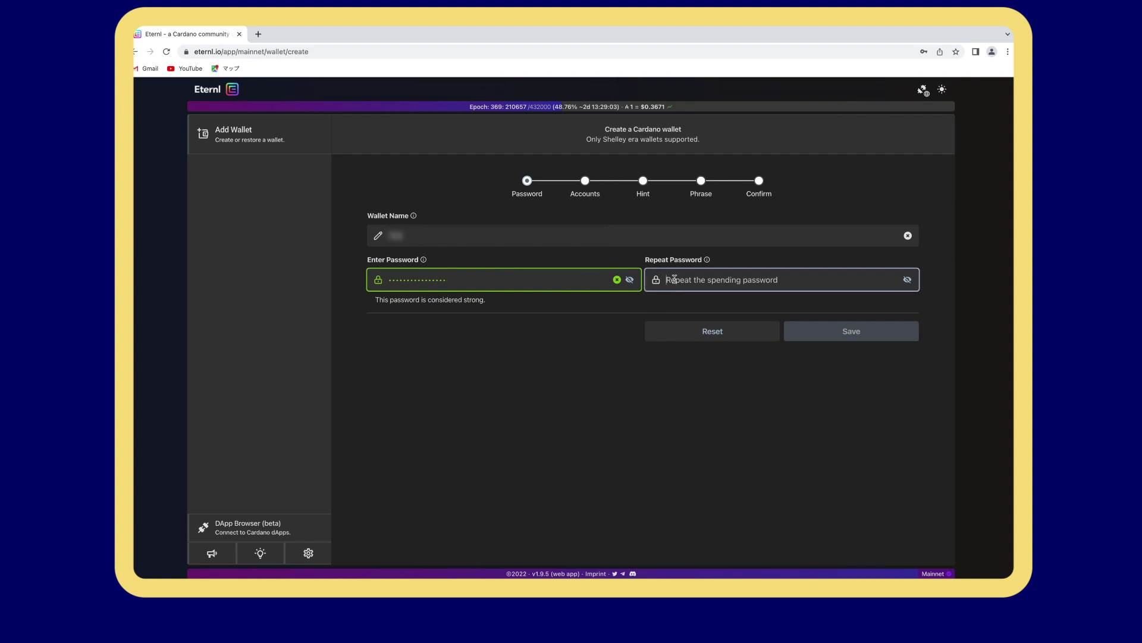
type("••••••••")
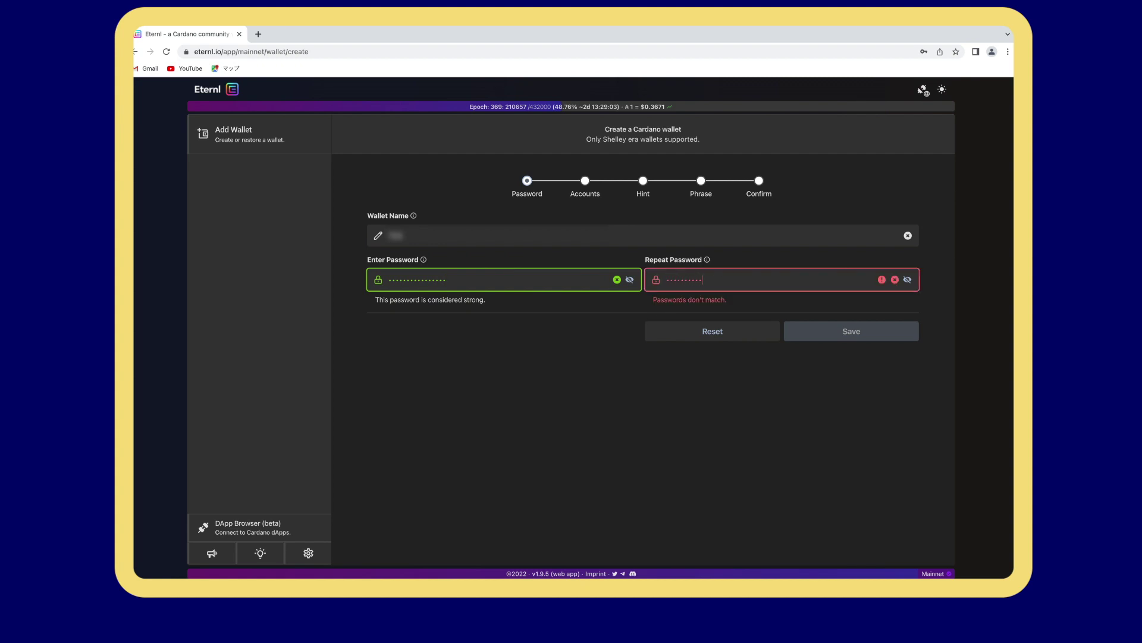
type("•")
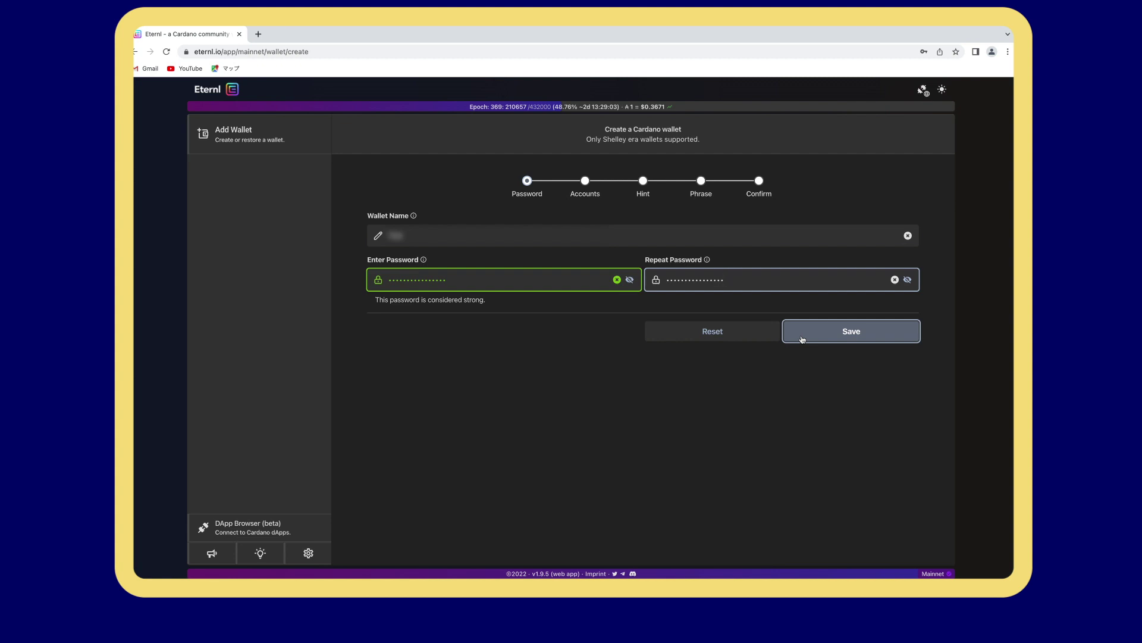
left_click(802, 339)
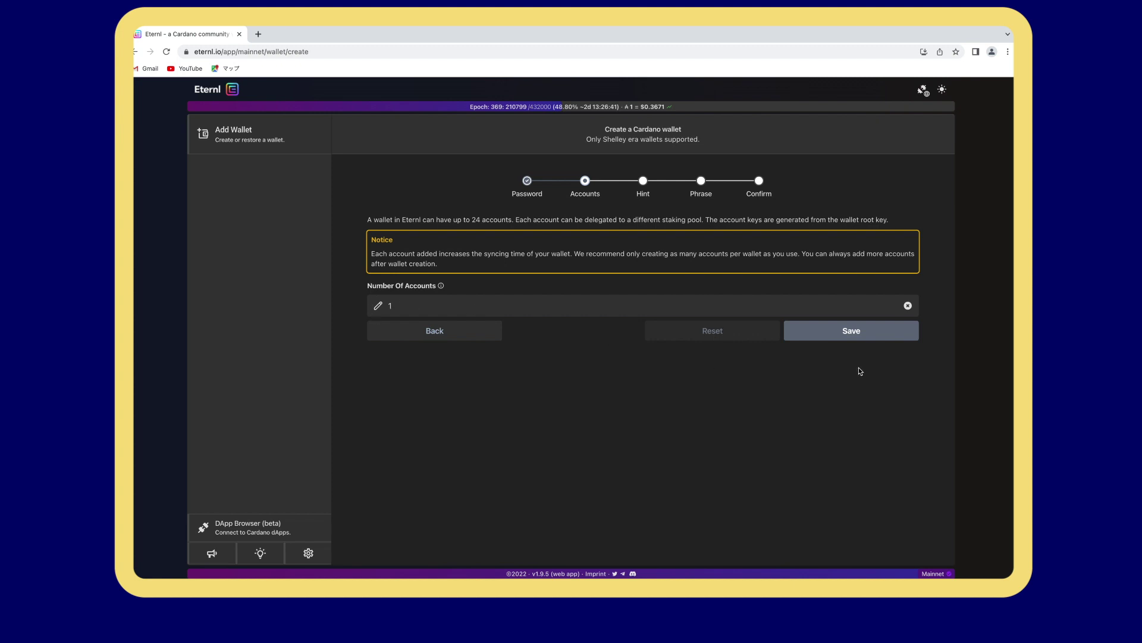
Step: Keep 1 account, confirm nobody can see the screen, and continue to the recovery phrase
left_click(859, 337)
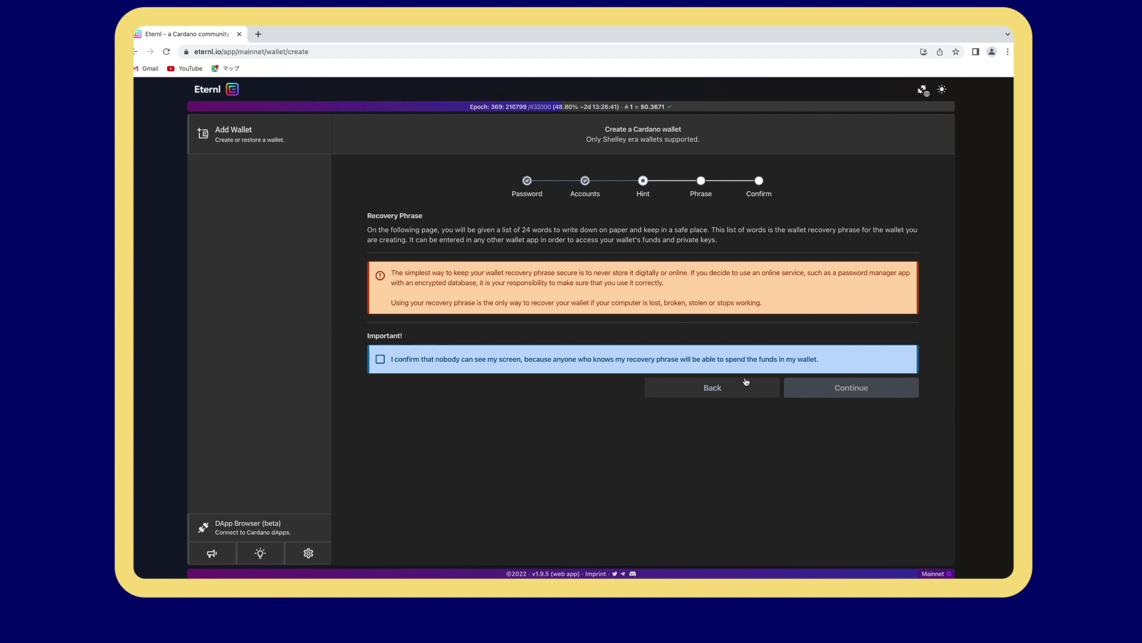
left_click(382, 359)
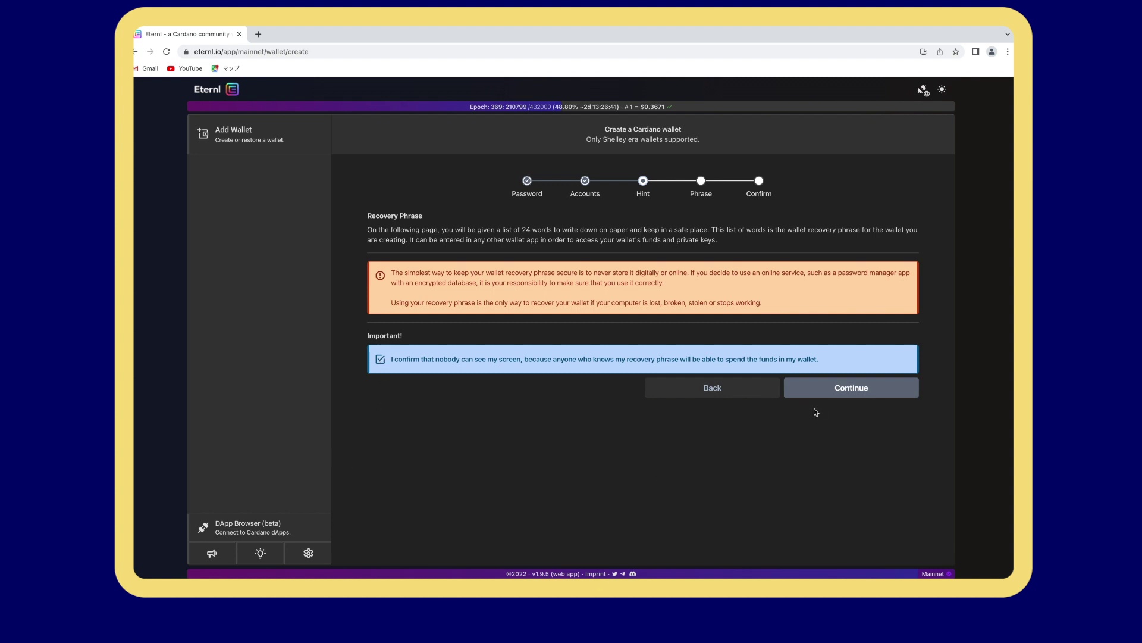
left_click(828, 392)
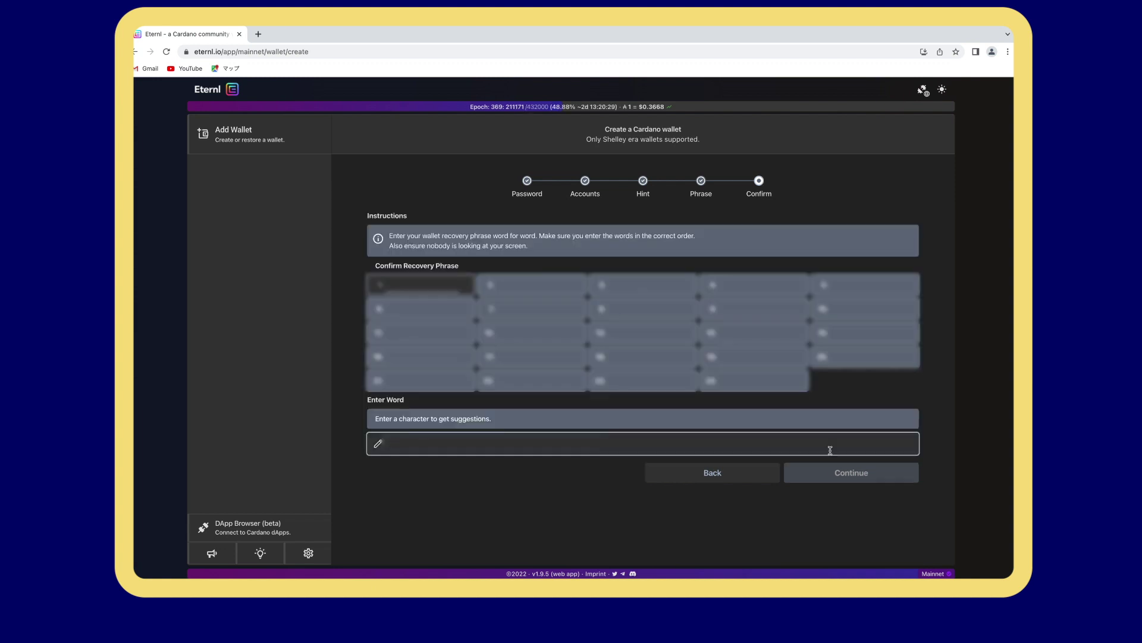
Step: Re-enter the first half of the 24-word recovery phrase in order
key("Return")
key("Return")
key("Return")
key("Return")
key("Return")
Step: Enter the remaining recovery words and finish confirming the new wallet
key("Return")
key("Return")
key("Return")
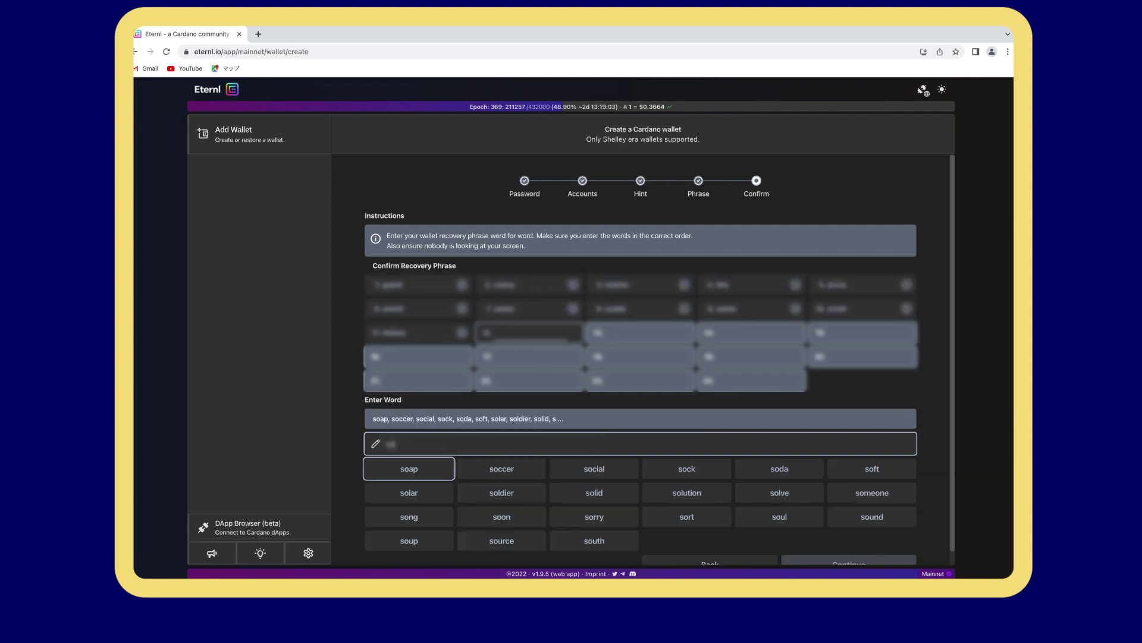
key("Return")
key("Return")
key("Return")
key("Return")
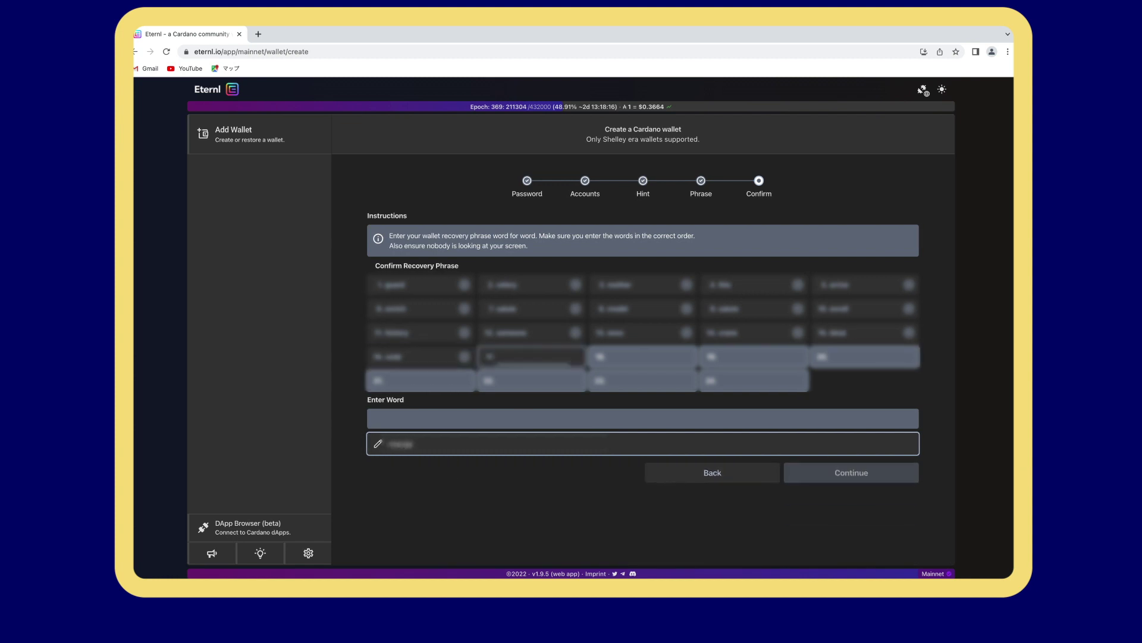
key("Return")
key("Return")
key("Return")
key("Return")
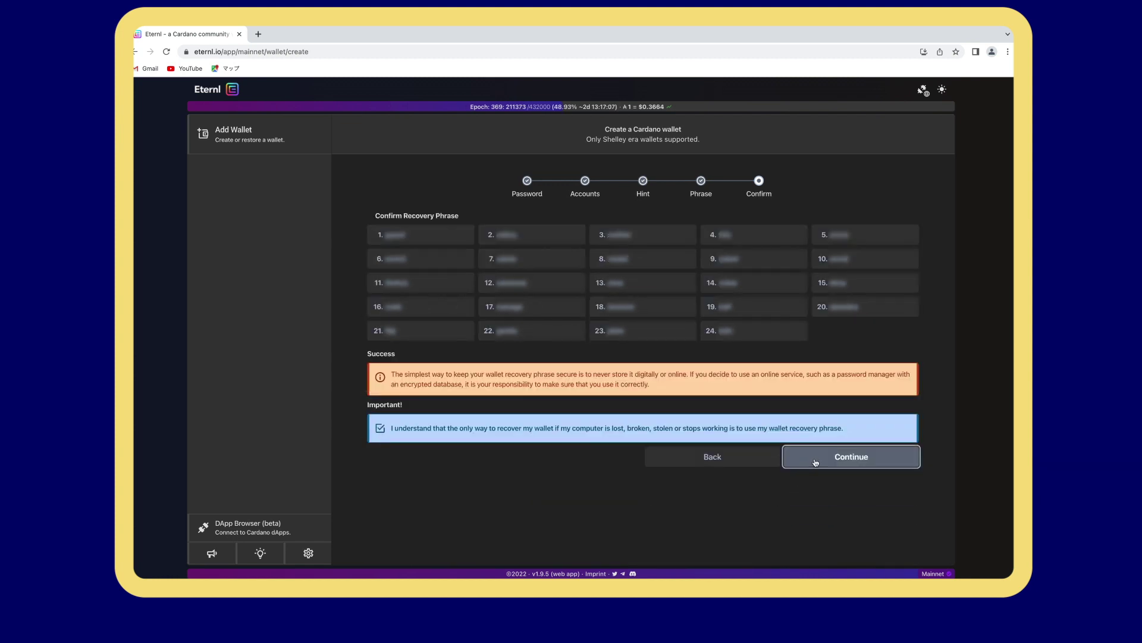
left_click(815, 463)
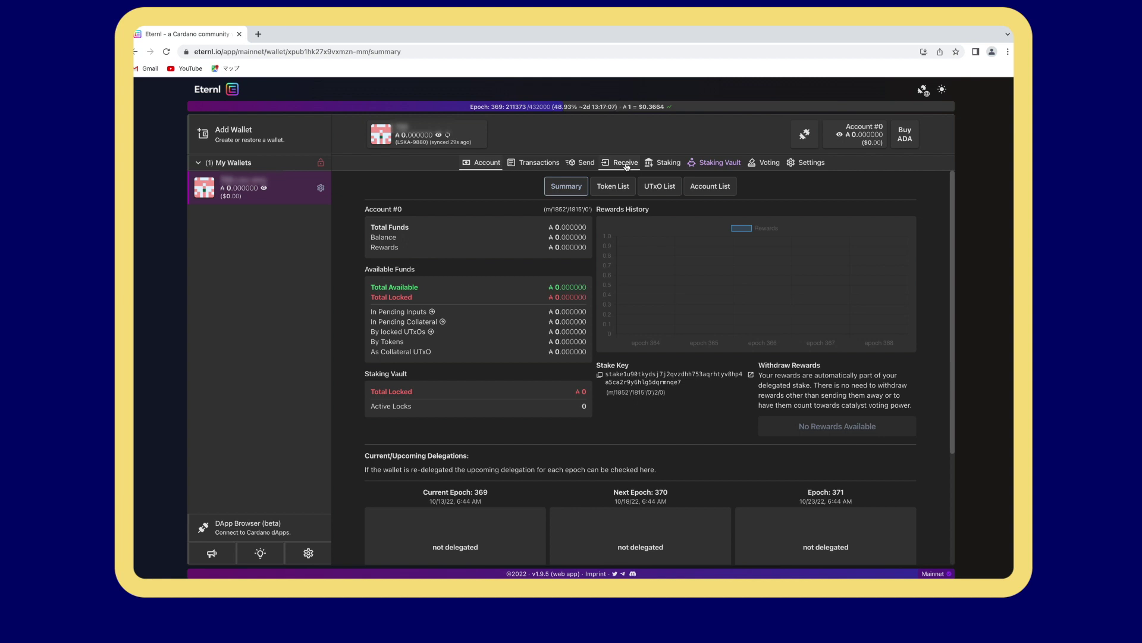
Step: Copy the wallet's receive address, then view the Transactions history showing 0 transactions
left_click(627, 166)
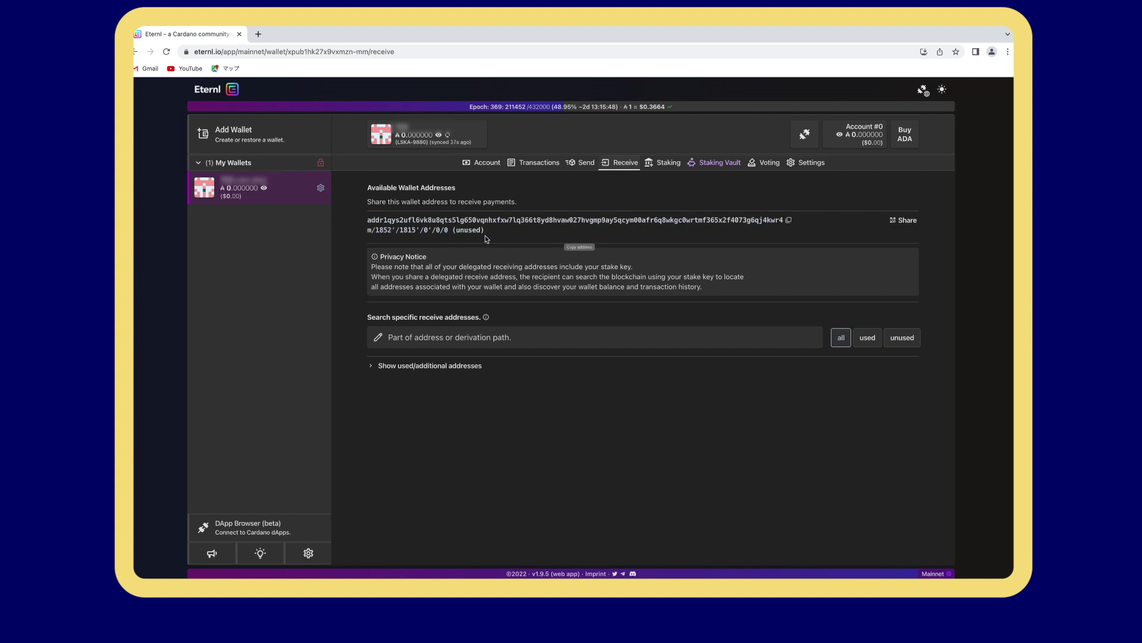
left_click(789, 220)
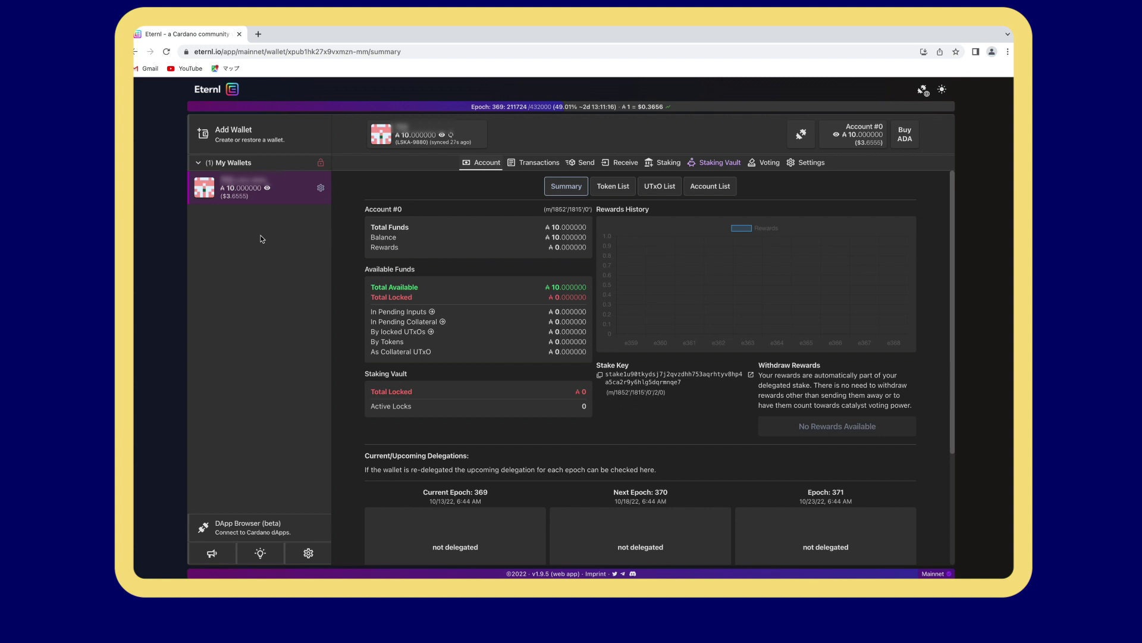
left_click(533, 164)
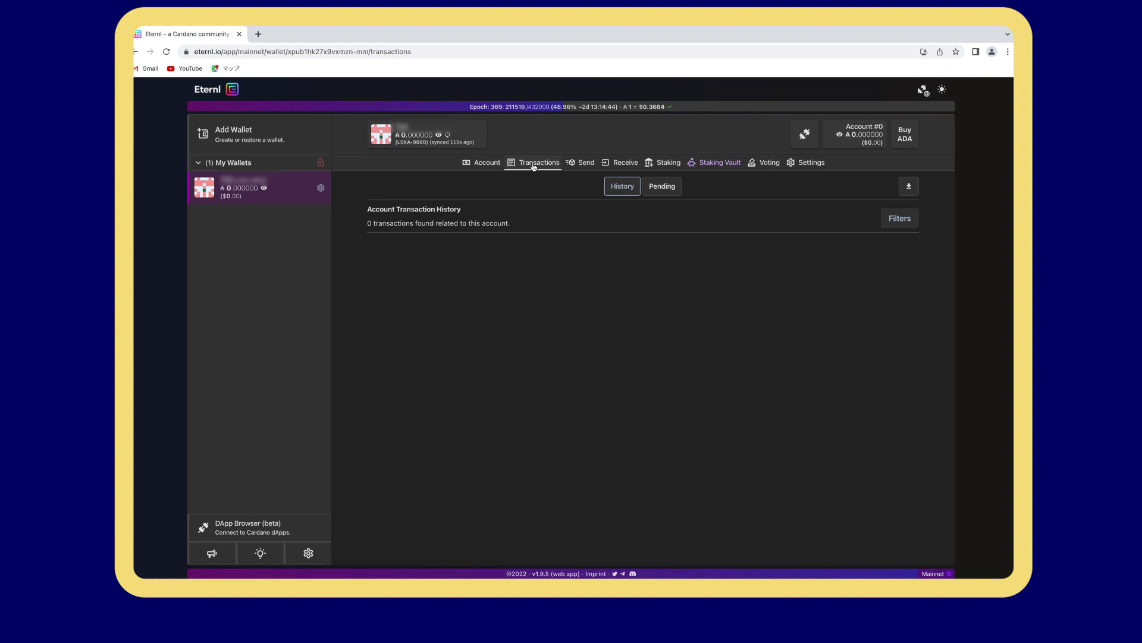
Step: Prepare a 3 ADA send to the pasted address and enter the spending password
left_click(574, 166)
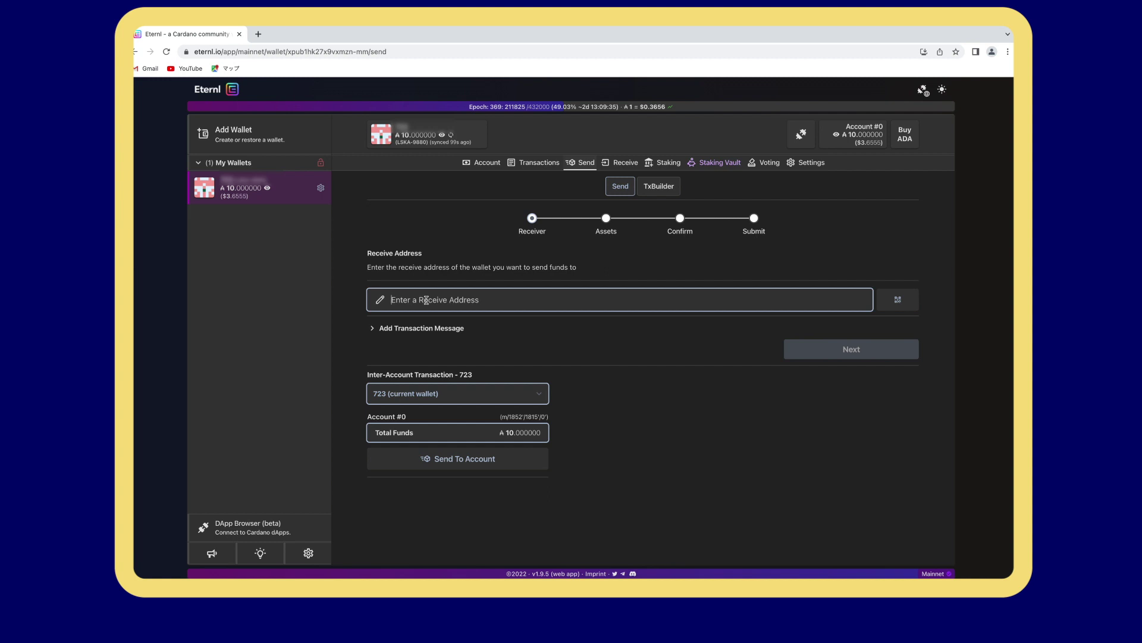
key("ctrl+v")
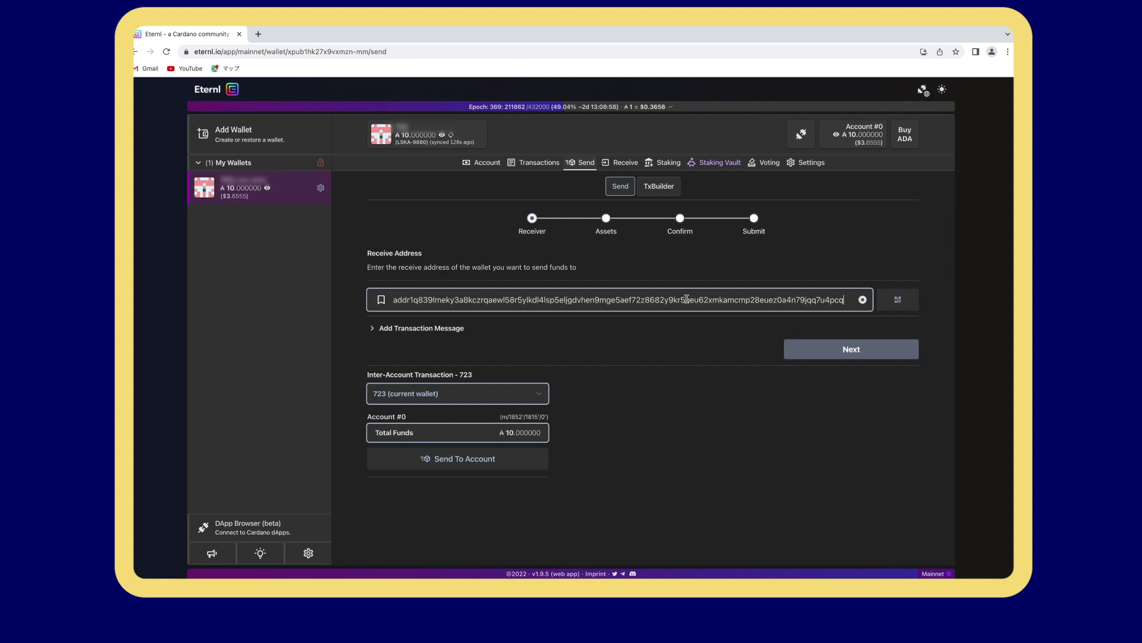
left_click(808, 357)
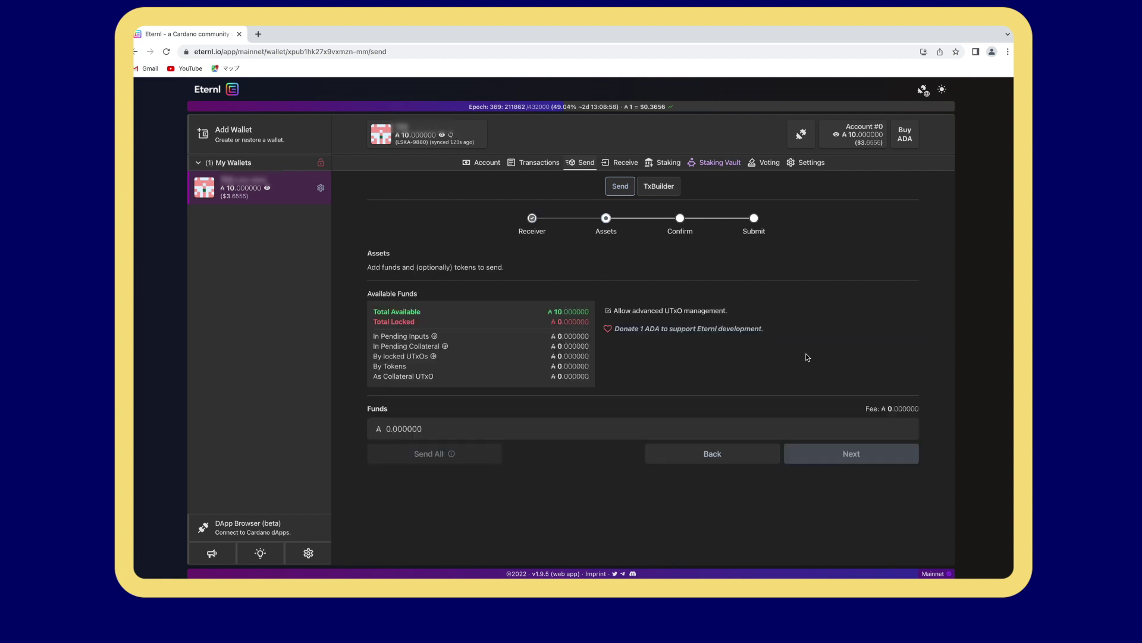
left_click(688, 429)
type("3")
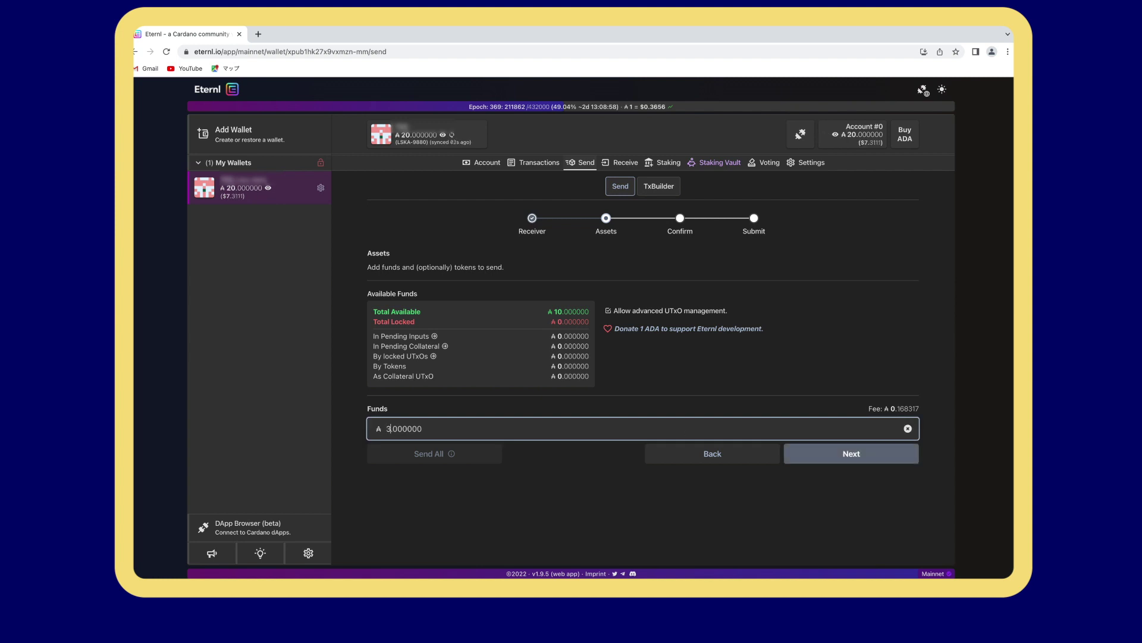
left_click(834, 457)
type("••")
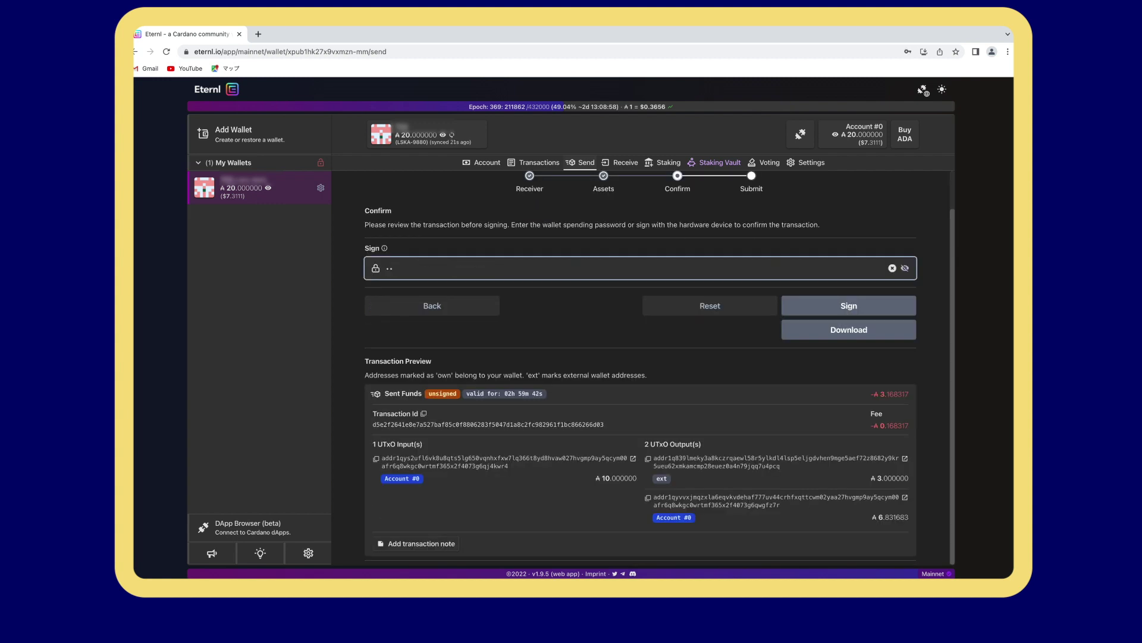
type("••••••••")
Step: Submit the 3 ADA transaction and start a new send to the pasted receive address
left_click(803, 308)
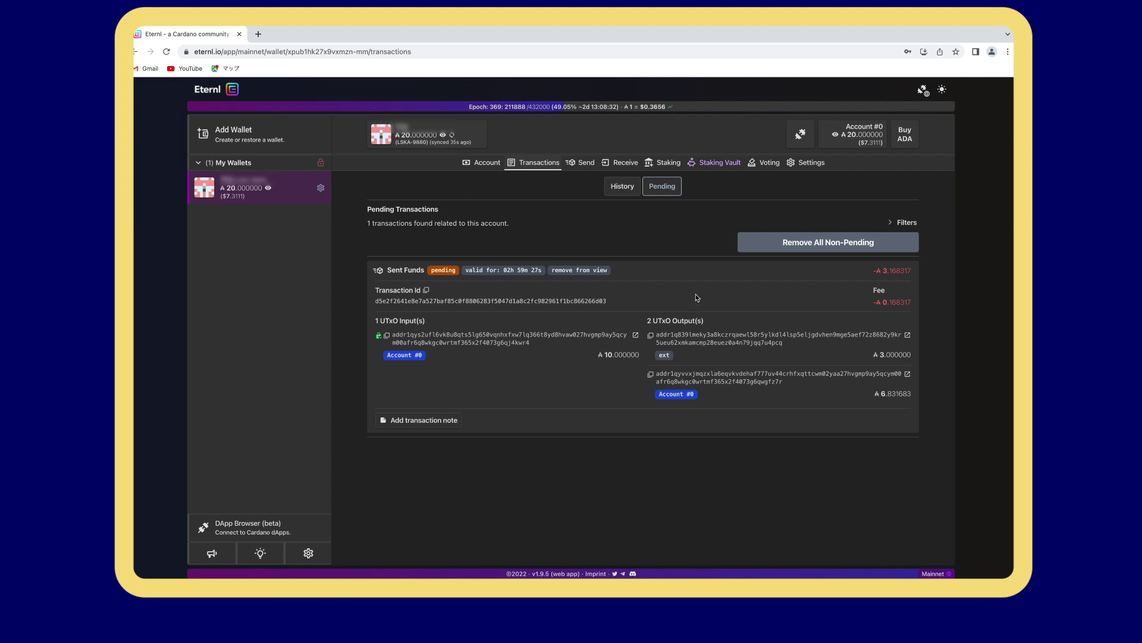
left_click(584, 163)
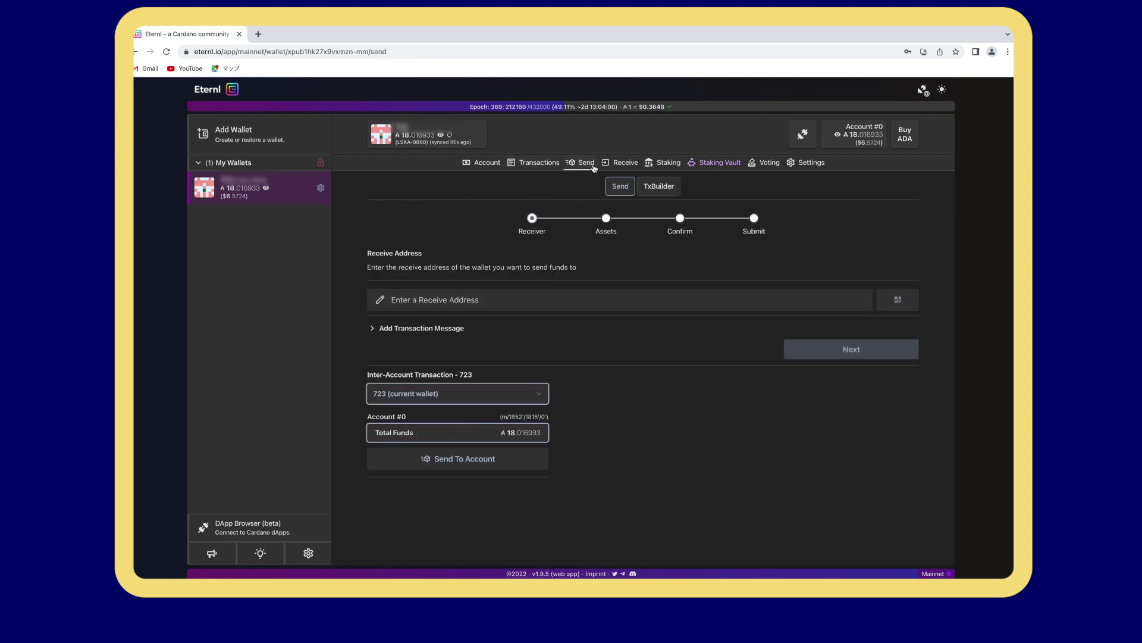
left_click(430, 301)
key("ctrl+v")
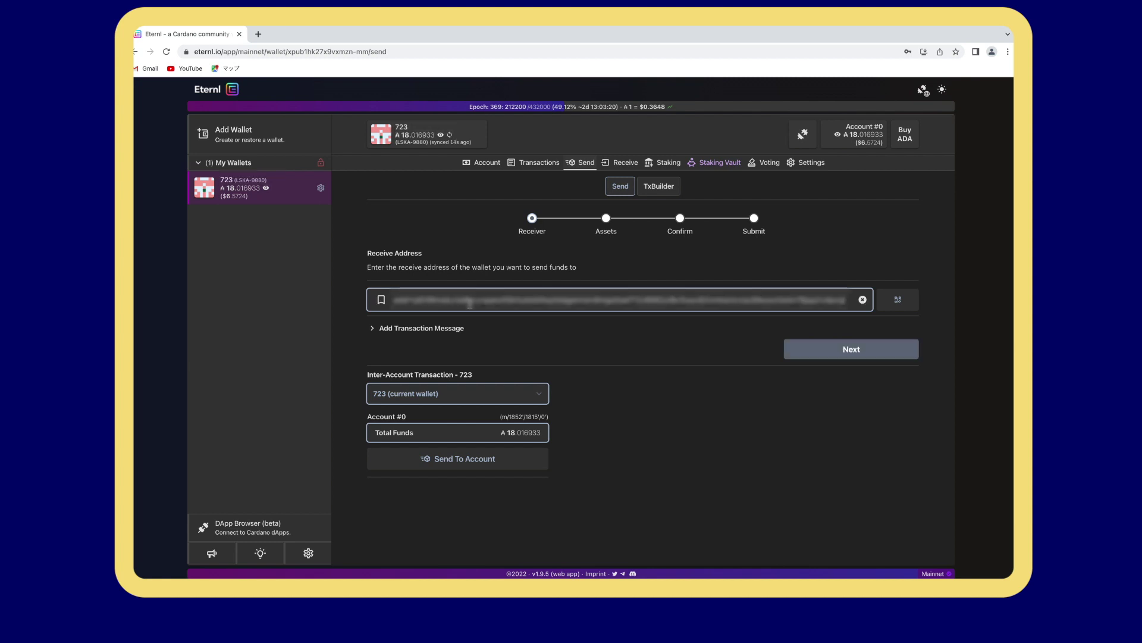
Step: Add the Mizu | Water 05 token, raising the funds to ₳ 1.168010
left_click(788, 354)
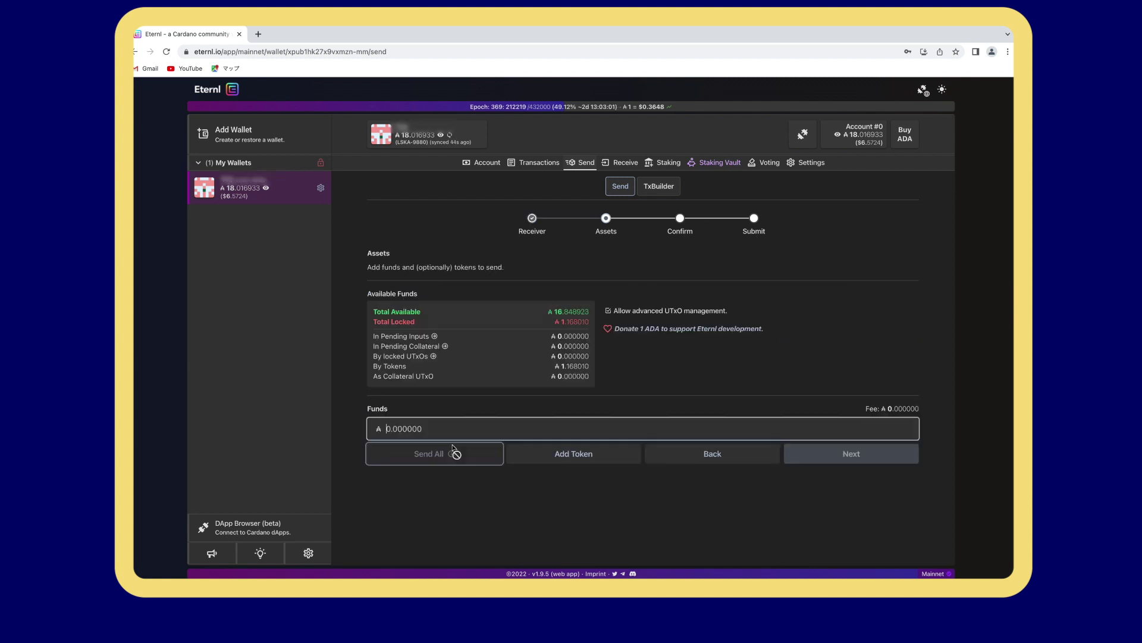
left_click(540, 459)
scroll(542, 464, "down", 2)
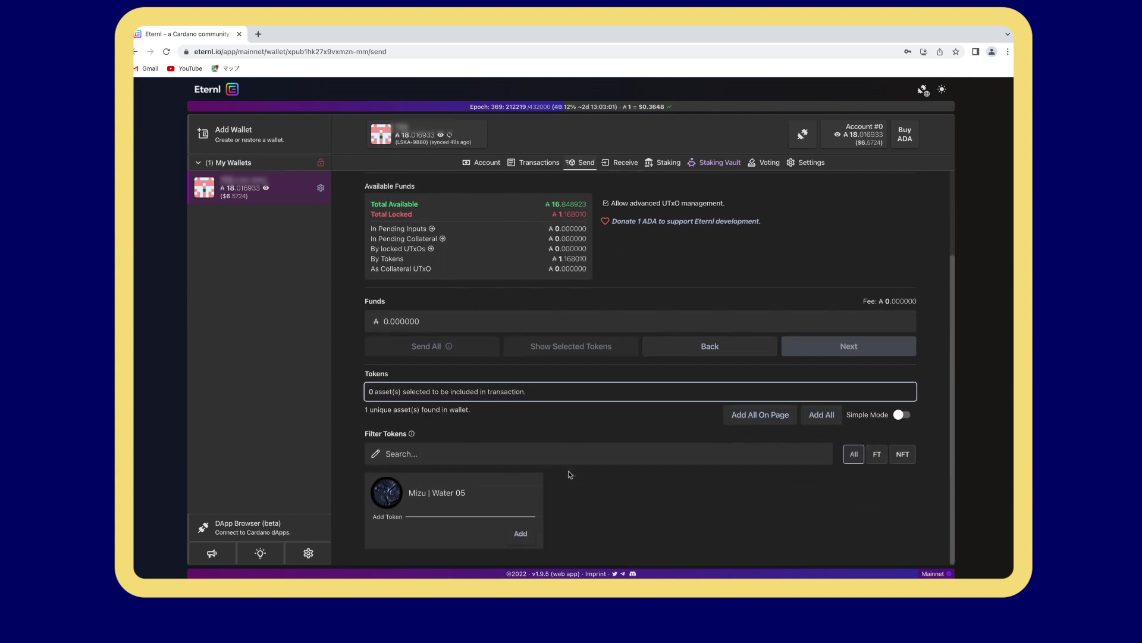
left_click(521, 533)
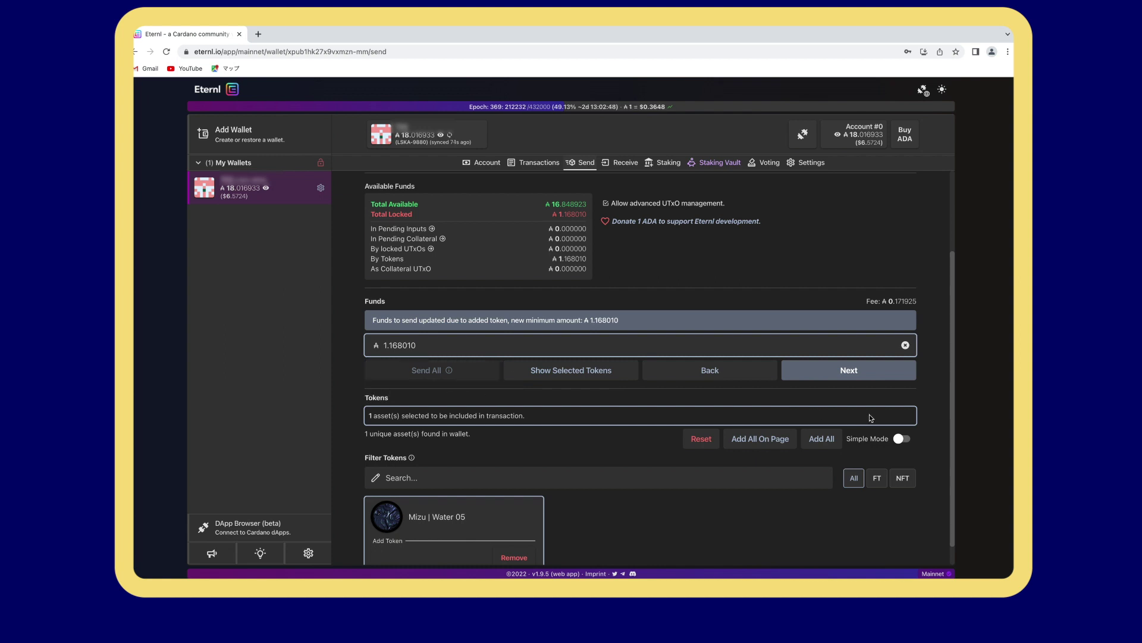
Step: Sign and submit the ADA plus Mizu | Water 05 token transfer with the spending password
left_click(849, 370)
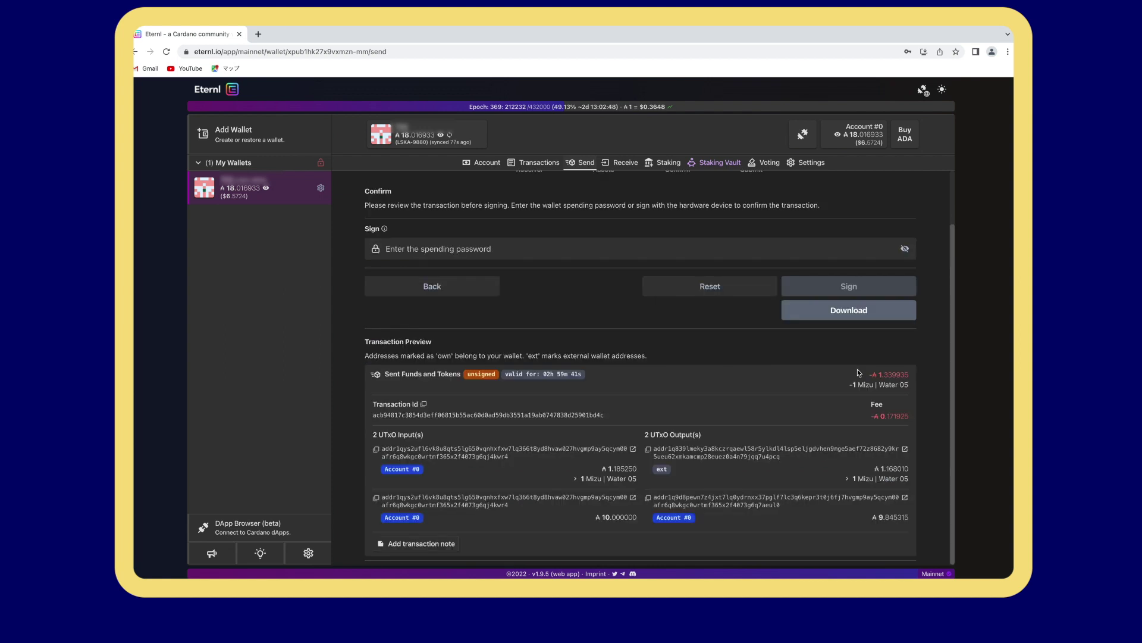
left_click(782, 250)
type("•••••••••")
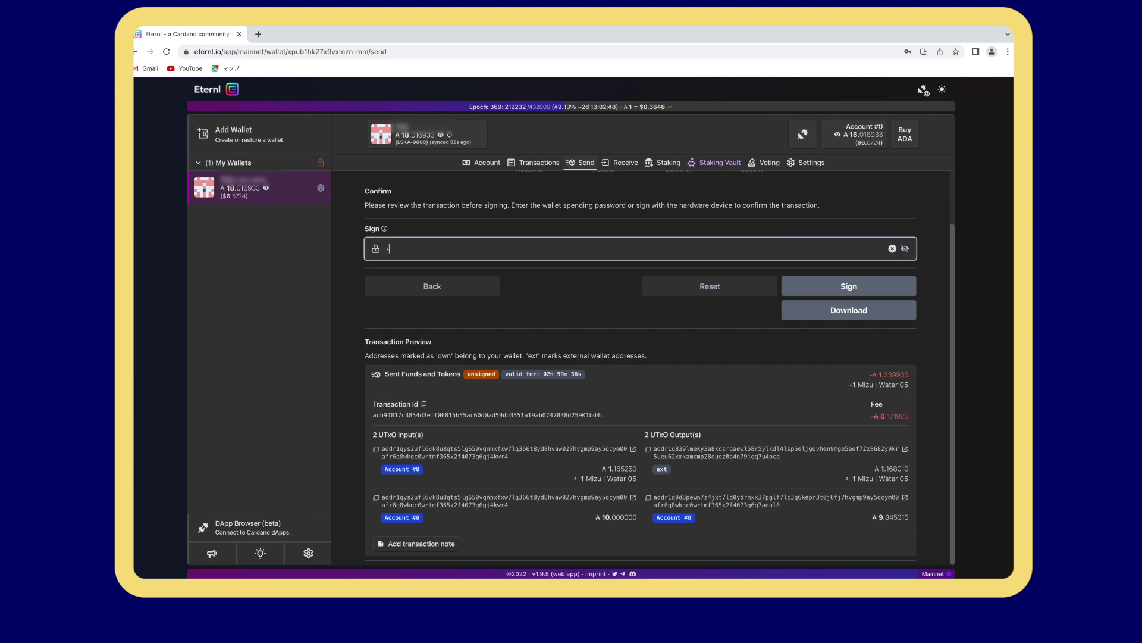
type("•••••••")
left_click(875, 286)
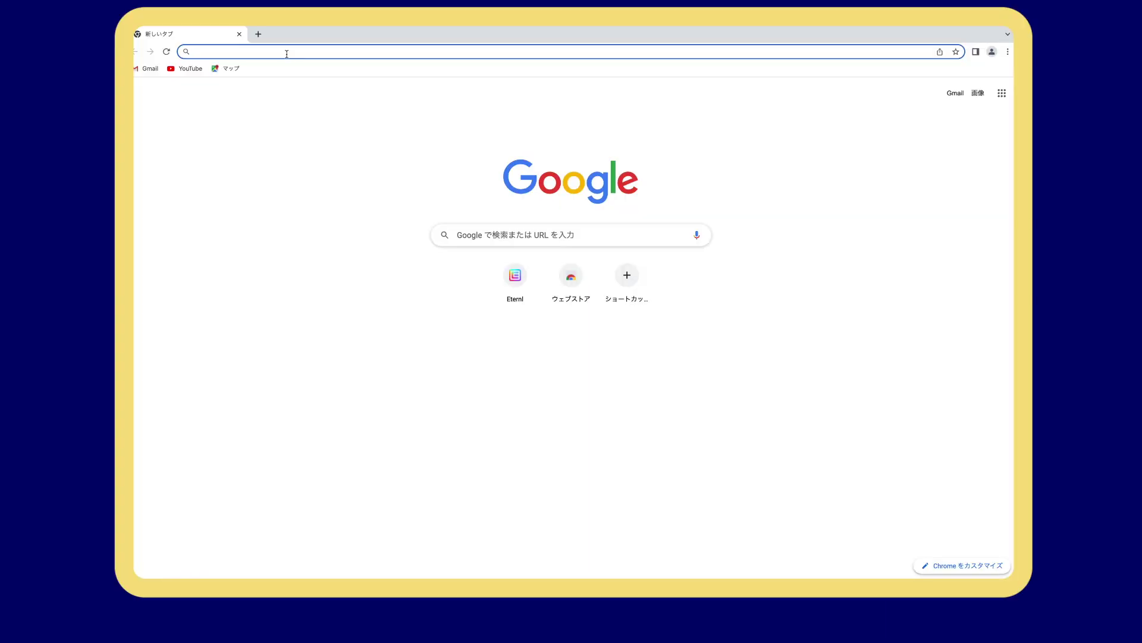
Step: Install the Flint Wallet browser extension from flint-wallet.com and begin its setup
type("f")
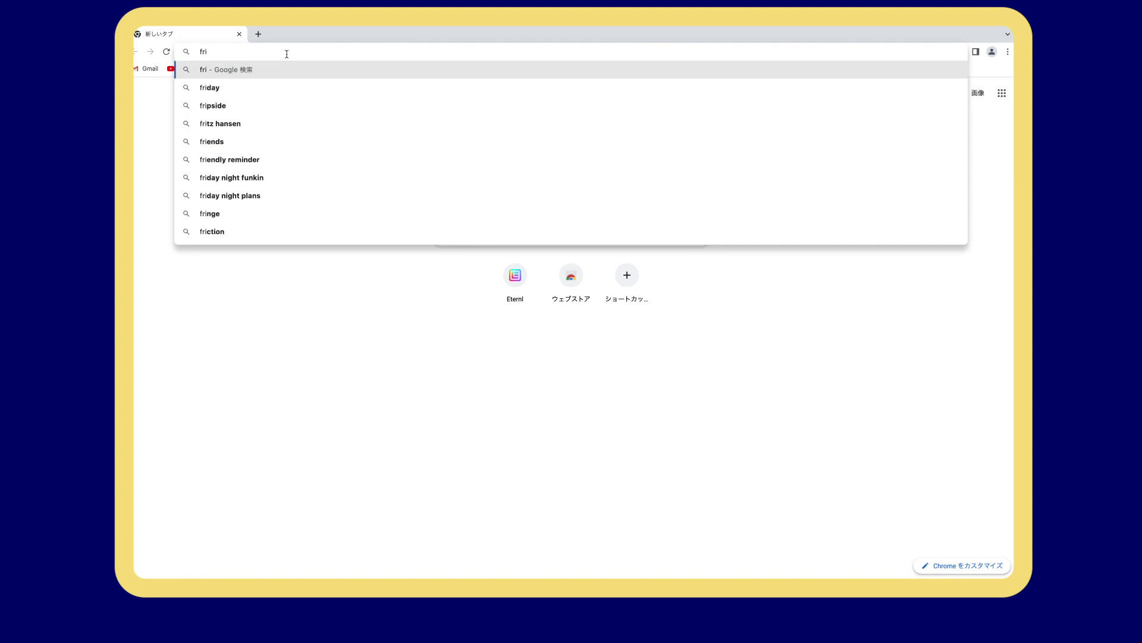
type("lint-")
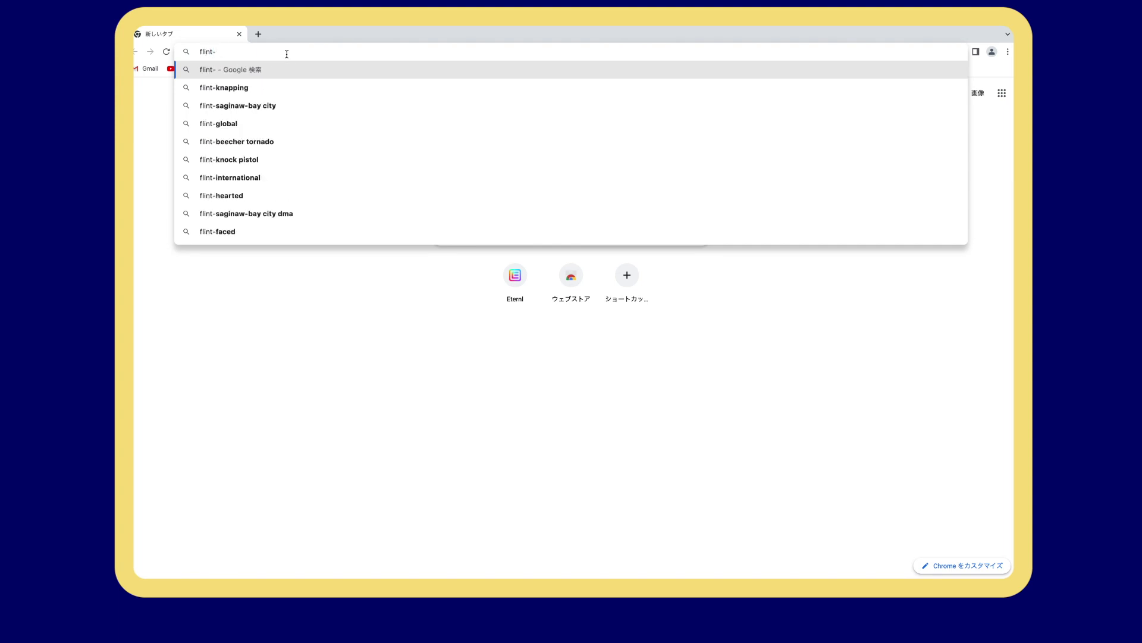
type("wallet")
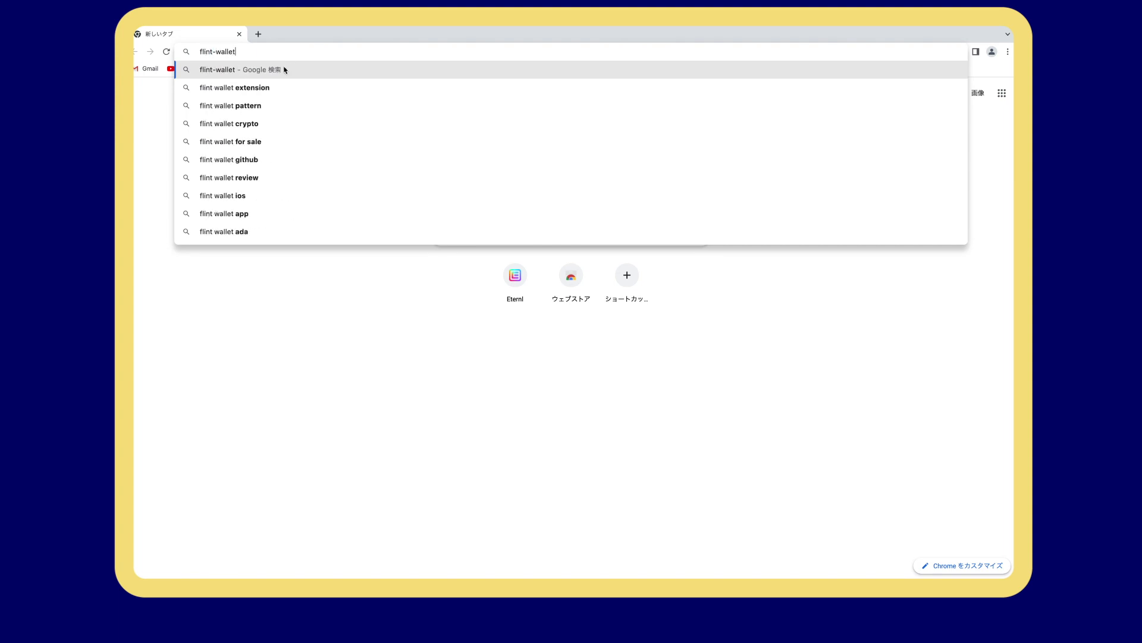
type(".com")
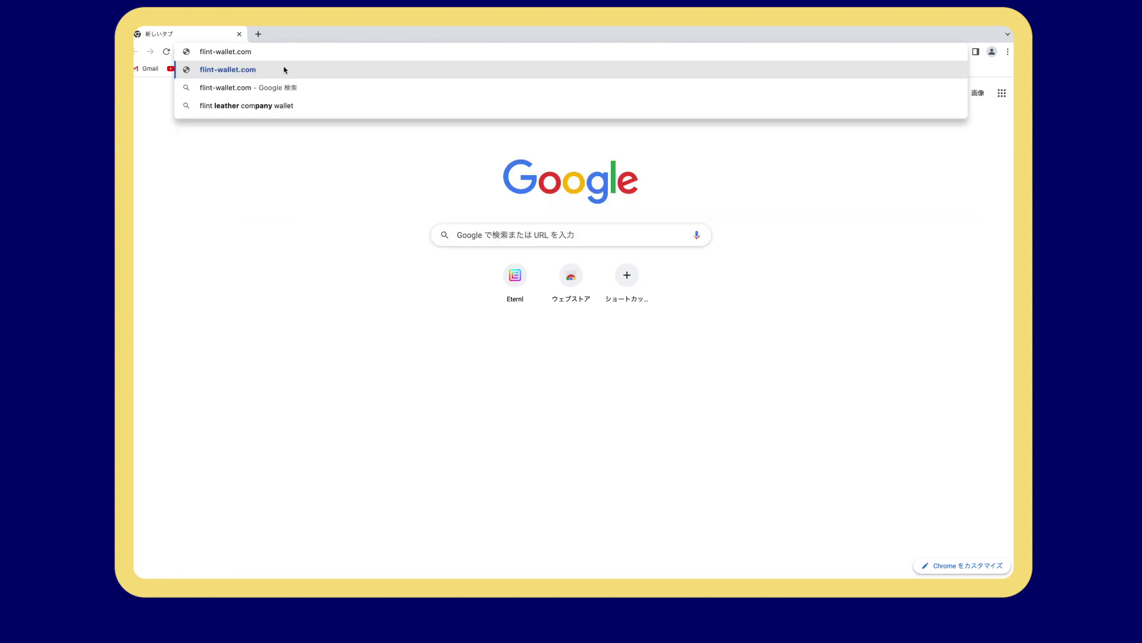
left_click(284, 71)
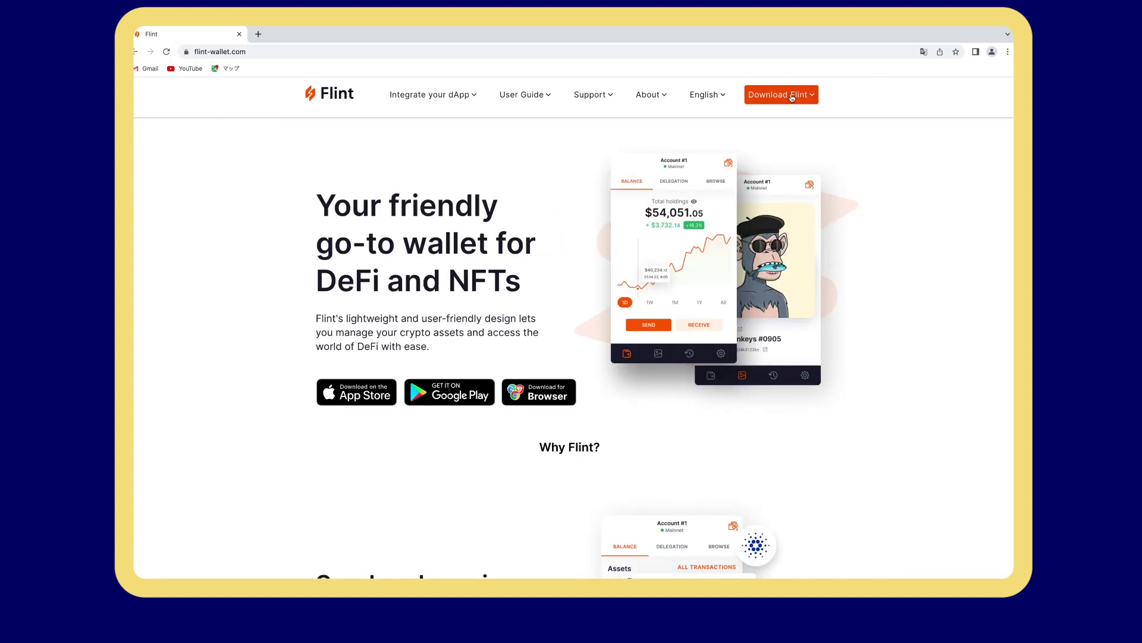
left_click(792, 97)
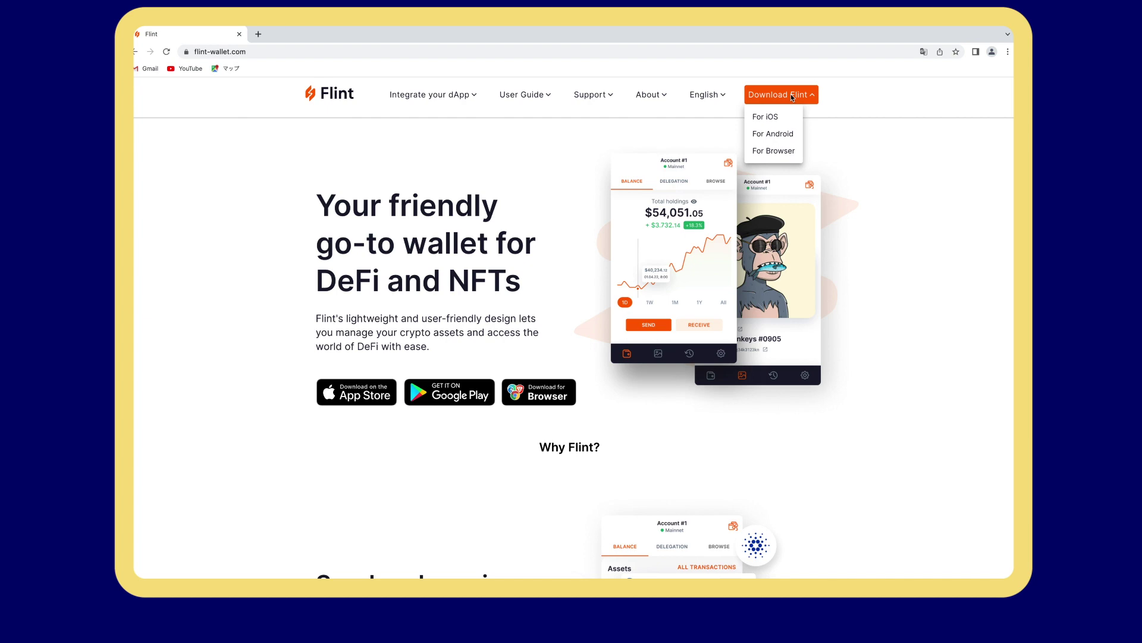
left_click(774, 151)
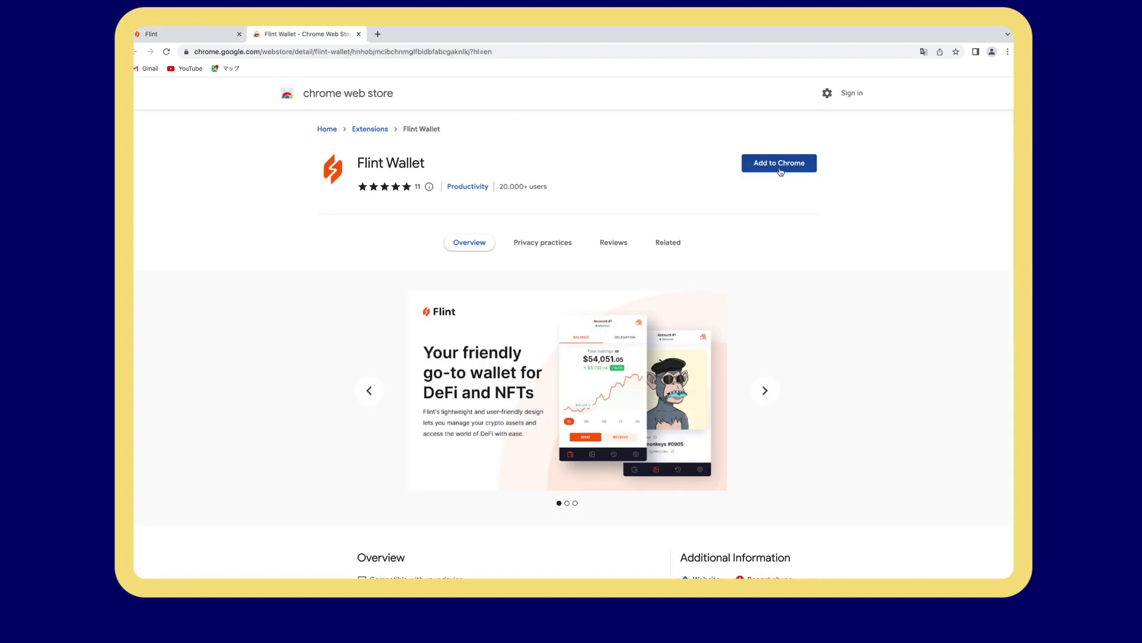
left_click(779, 166)
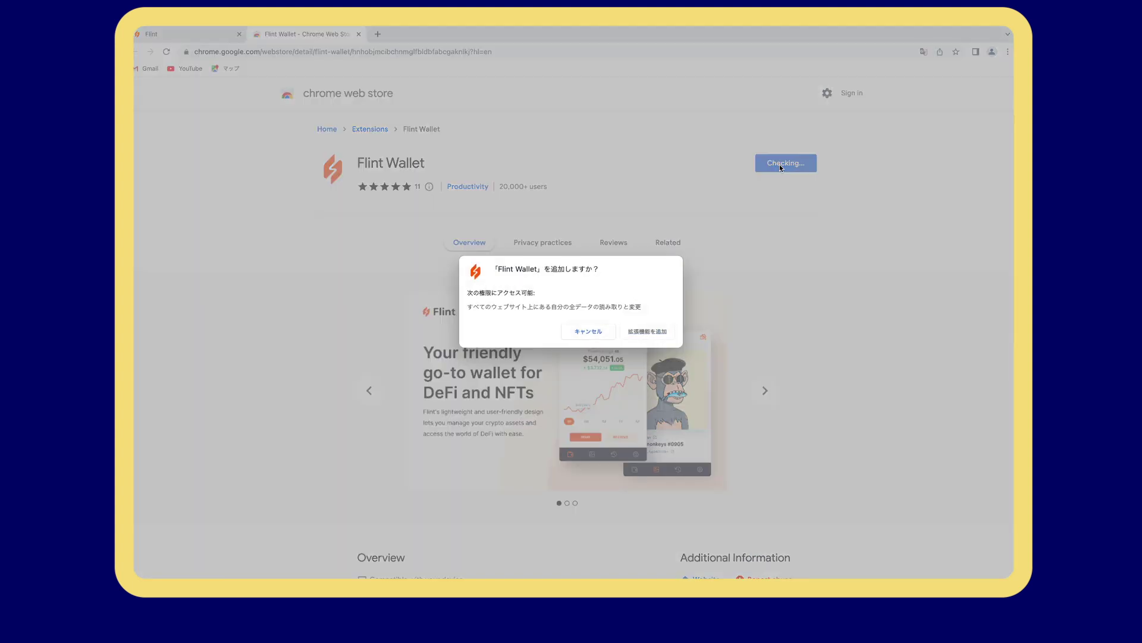
left_click(637, 335)
left_click(587, 472)
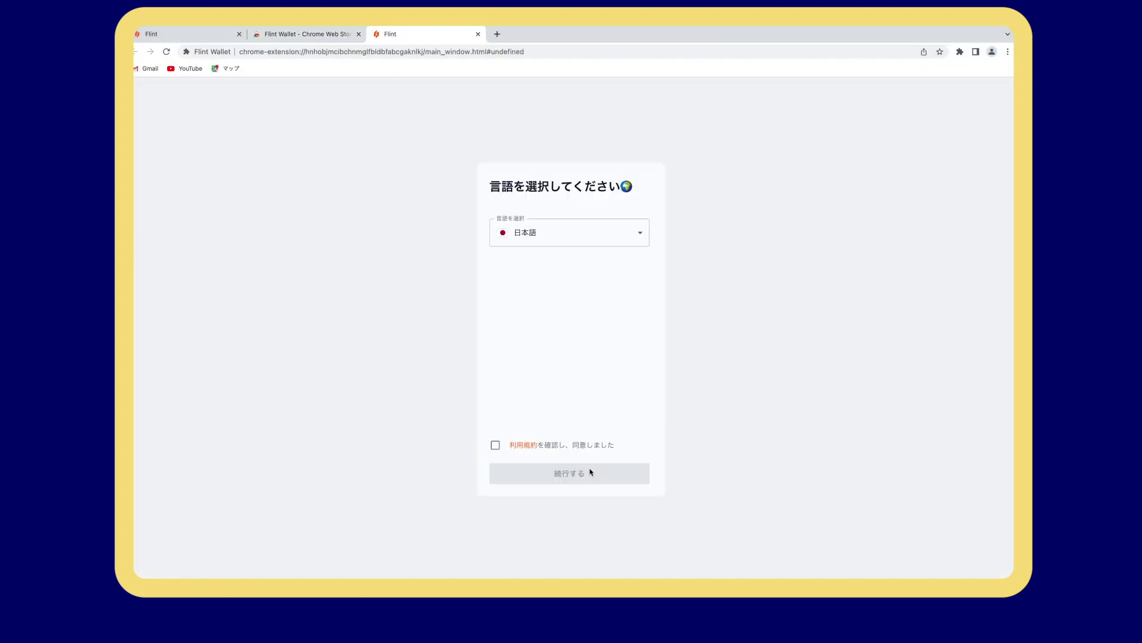
Step: Accept the terms and analytics consent, select Mainnet, and choose to create a new wallet
left_click(495, 445)
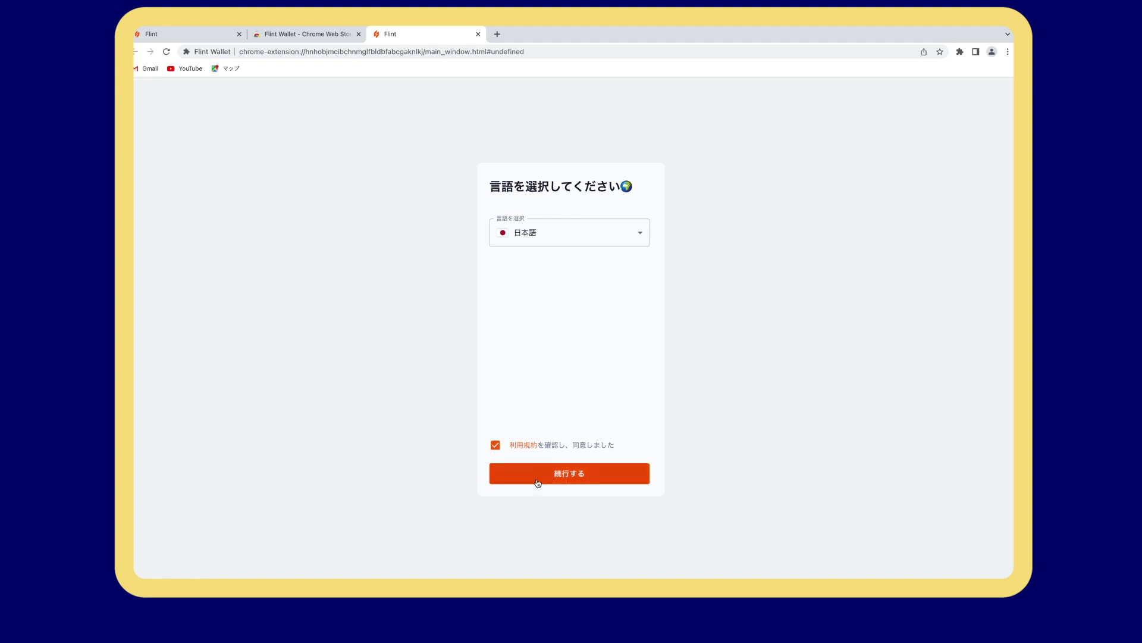
left_click(538, 481)
left_click(538, 476)
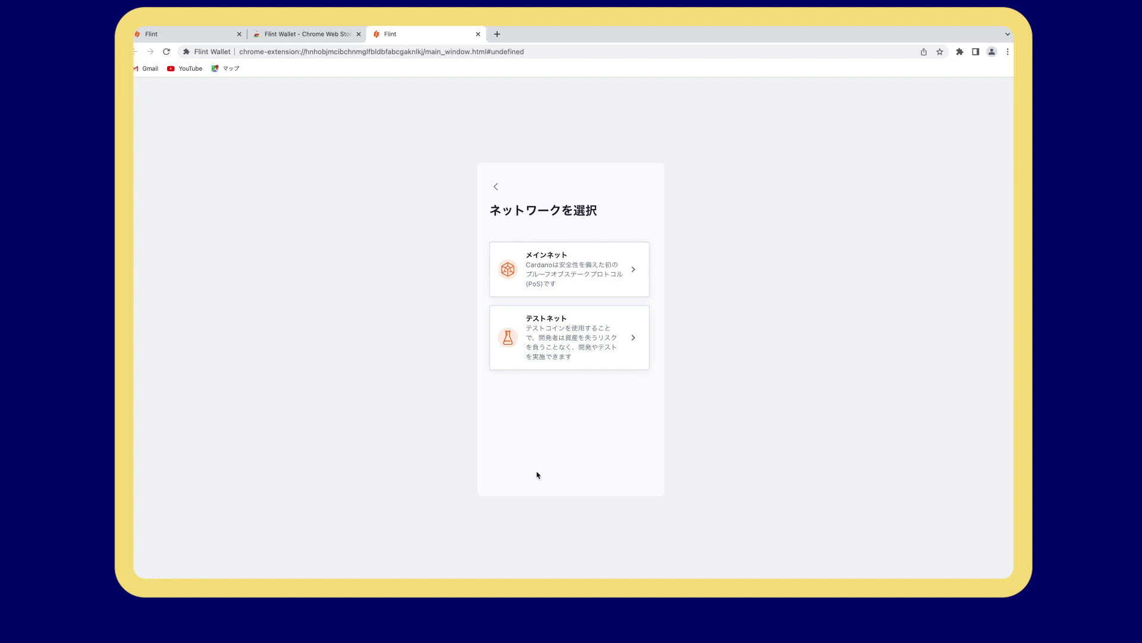
left_click(546, 283)
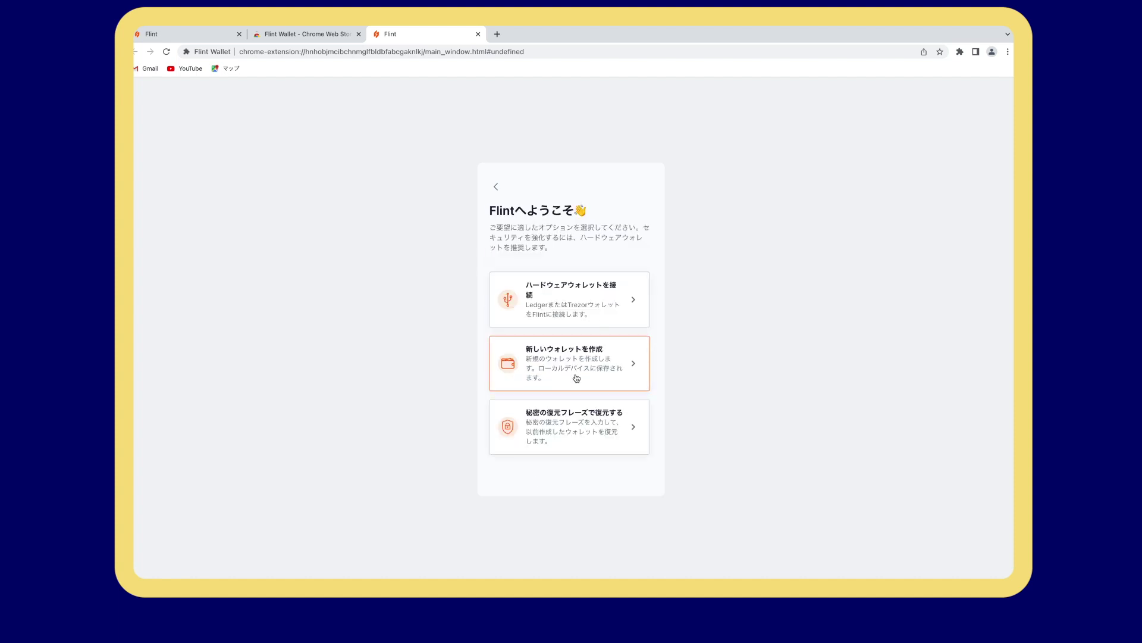
left_click(576, 379)
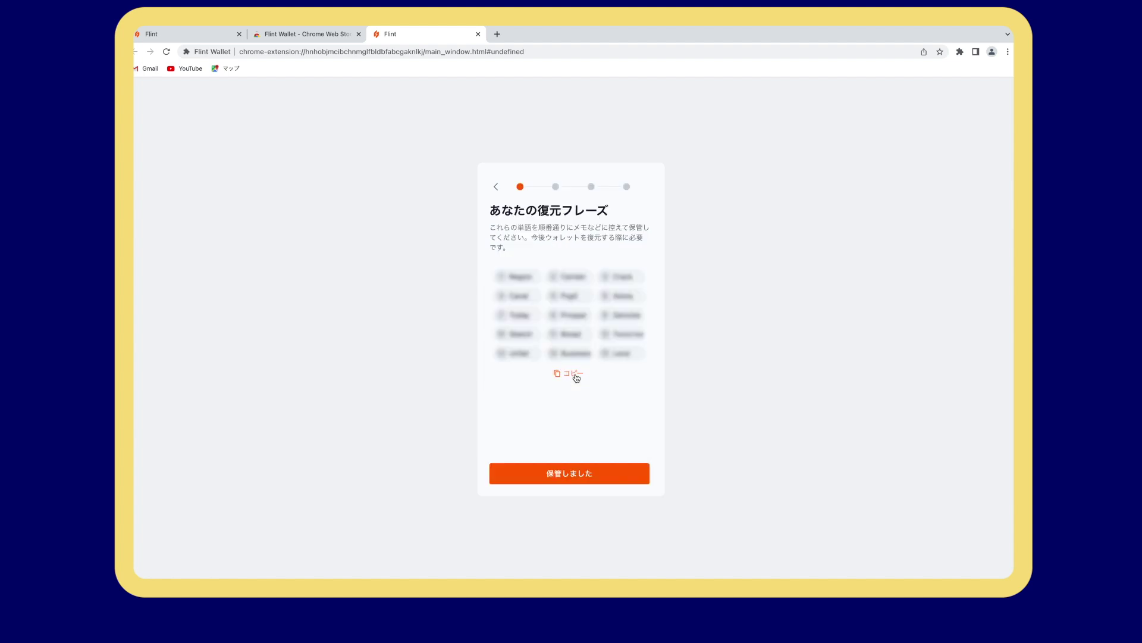
Step: Confirm the recovery phrase is saved and verify it by selecting the words in order
left_click(577, 474)
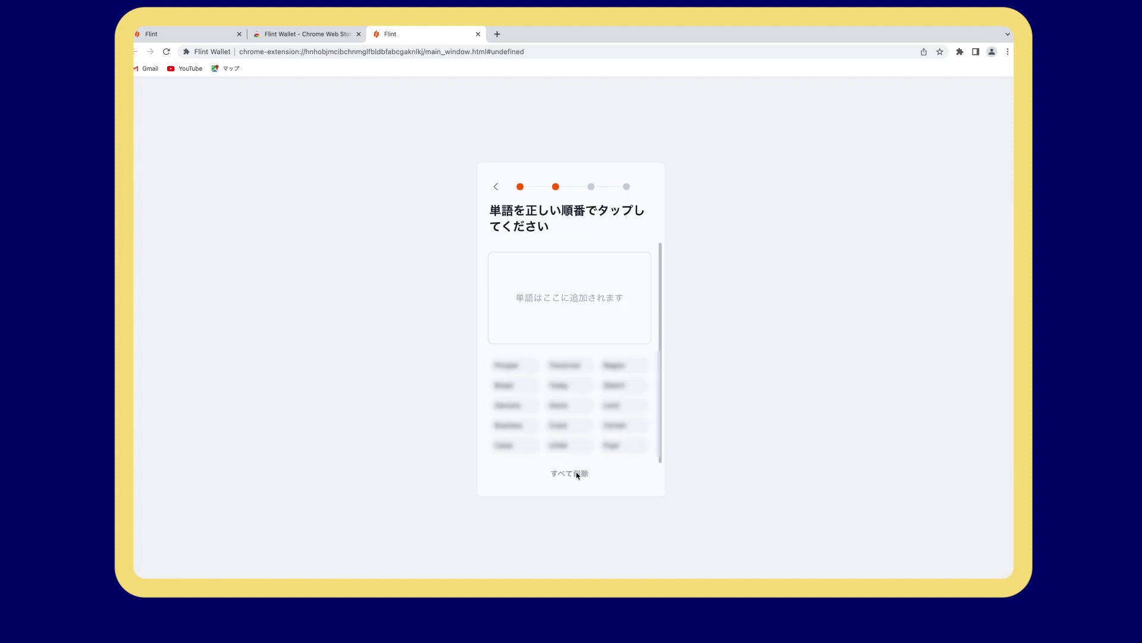
left_click(624, 365)
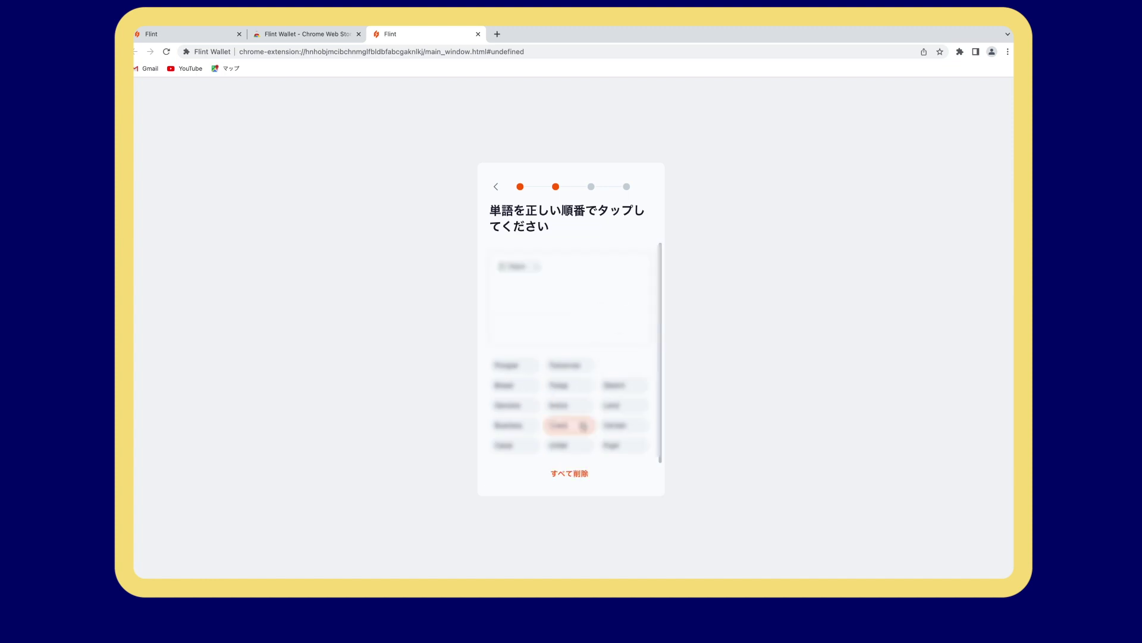
left_click(624, 425)
left_click(569, 425)
left_click(515, 445)
left_click(624, 445)
left_click(568, 409)
left_click(570, 385)
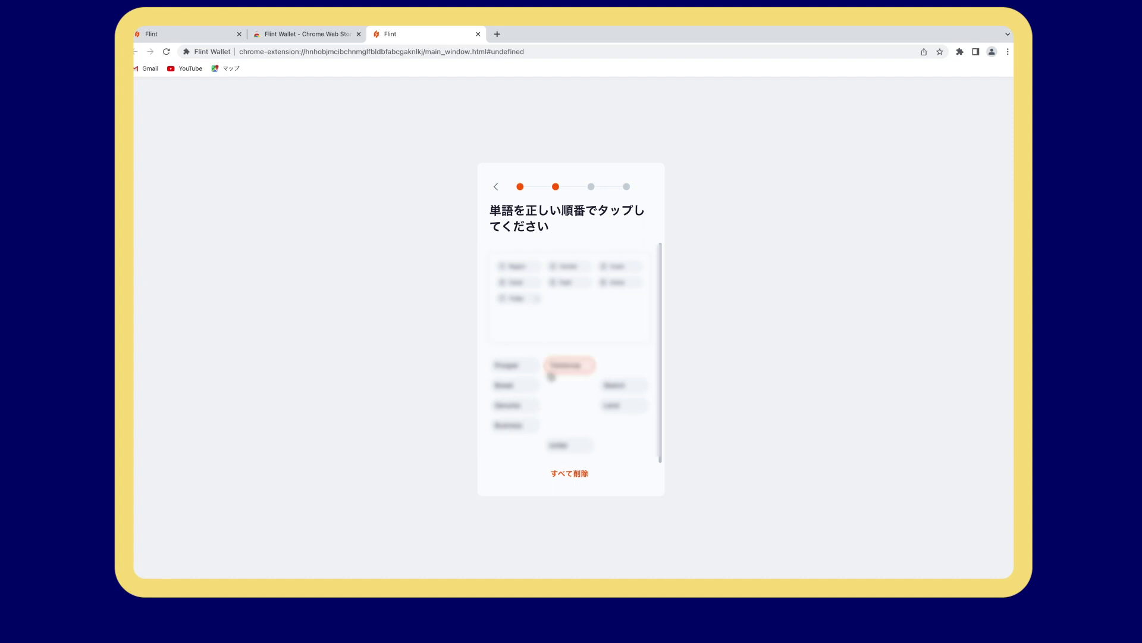
left_click(515, 365)
left_click(515, 406)
left_click(624, 385)
left_click(515, 385)
left_click(569, 364)
left_click(569, 445)
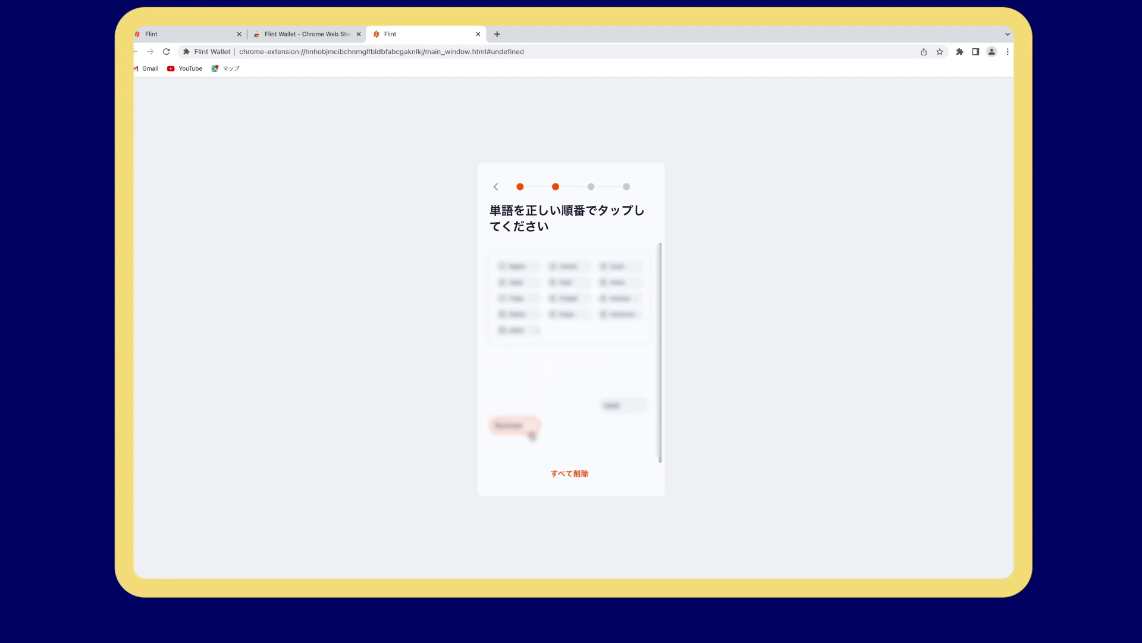
left_click(515, 425)
Step: Set and confirm a wallet password, then create the wallet
left_click(560, 274)
type("**************")
left_click(569, 329)
type("**************")
left_click(546, 473)
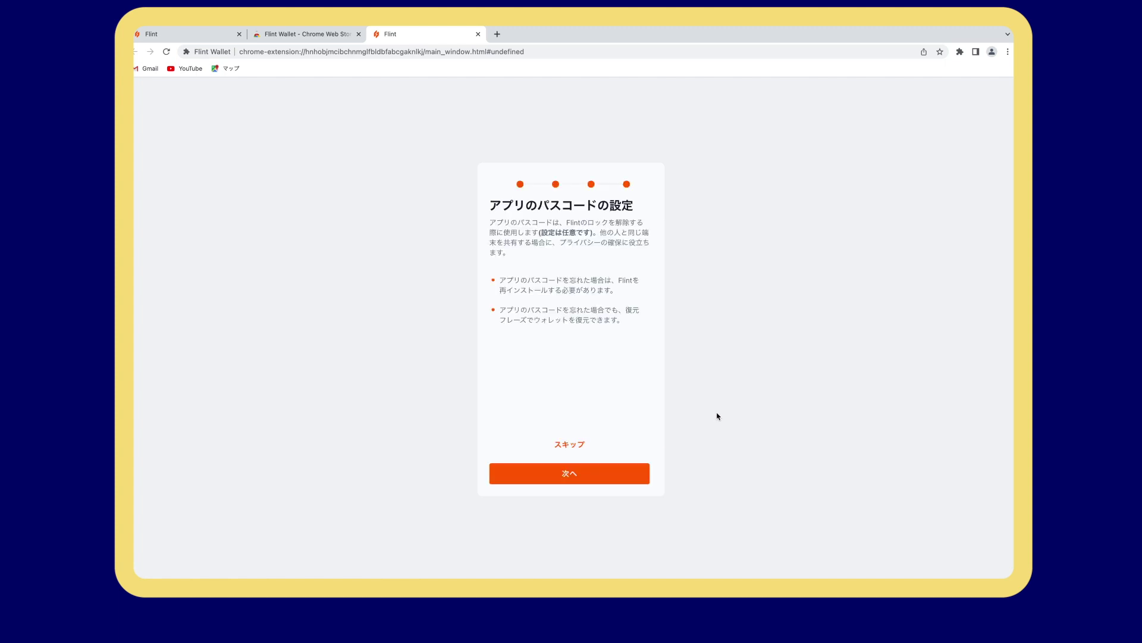